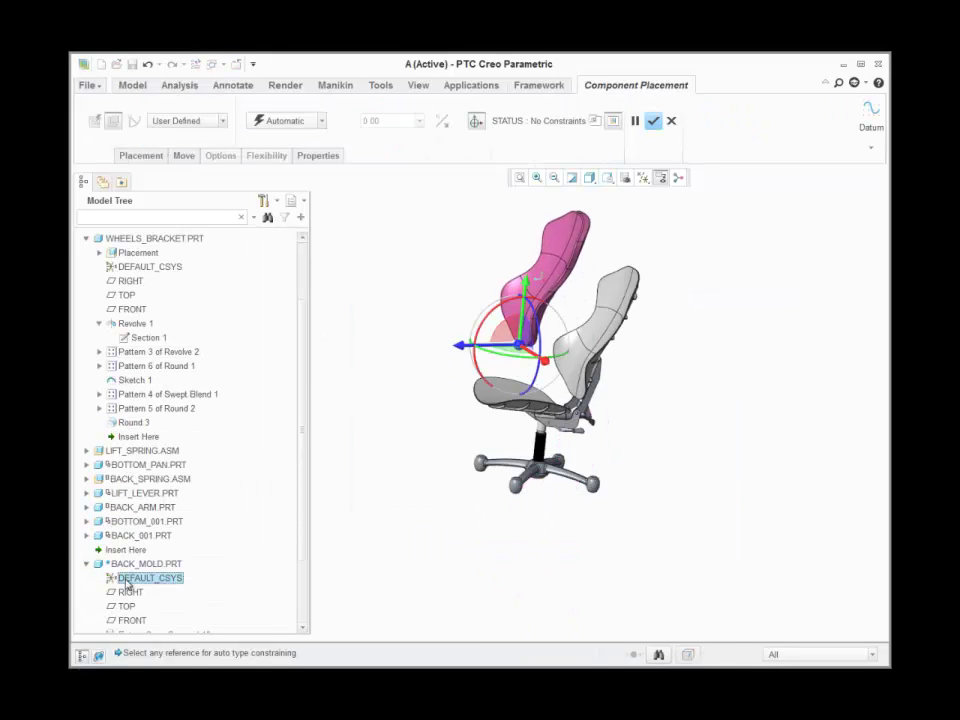
Step: Place BACK_MOLD.PRT by matching its DEFAULT_CSYS to the DEFAULT_CSYS of BACK_001.PRT and accept the placement
{"action": "left_click", "coordinate": [126, 581]}
{"action": "left_click", "coordinate": [86, 536]}
{"action": "left_click", "coordinate": [130, 564]}
{"action": "middle_click", "coordinate": [377, 470]}
Step: Assemble bottom_mold.prt, matching its DEFAULT_CSYS to the DEFAULT_CSYS of BOTTOM_001.PRT
{"action": "left_click", "coordinate": [200, 113]}
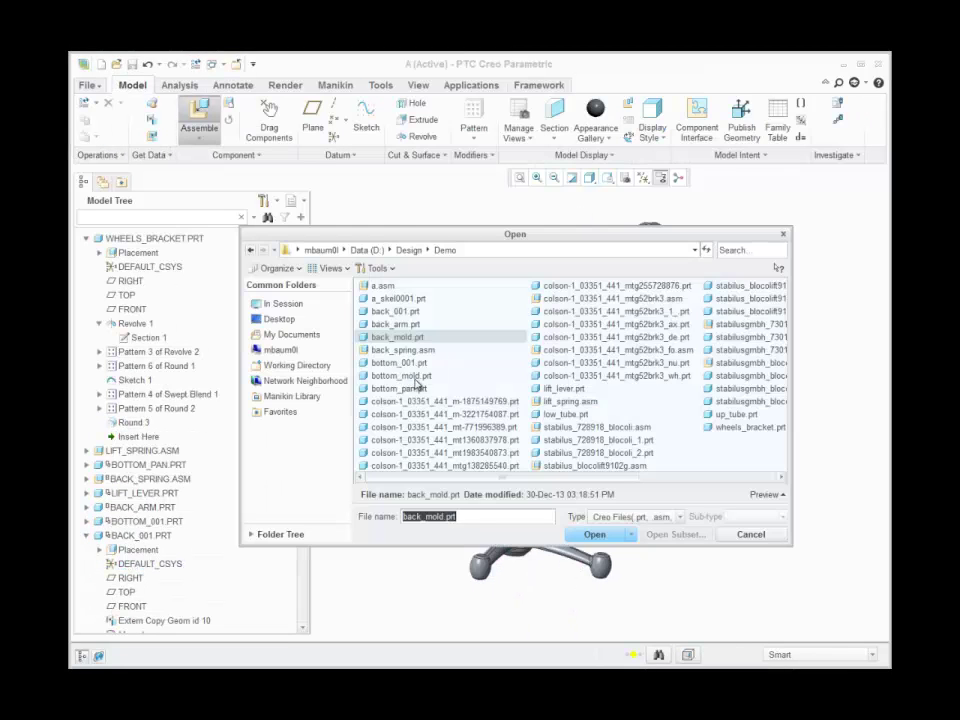
{"action": "double_click", "coordinate": [405, 376]}
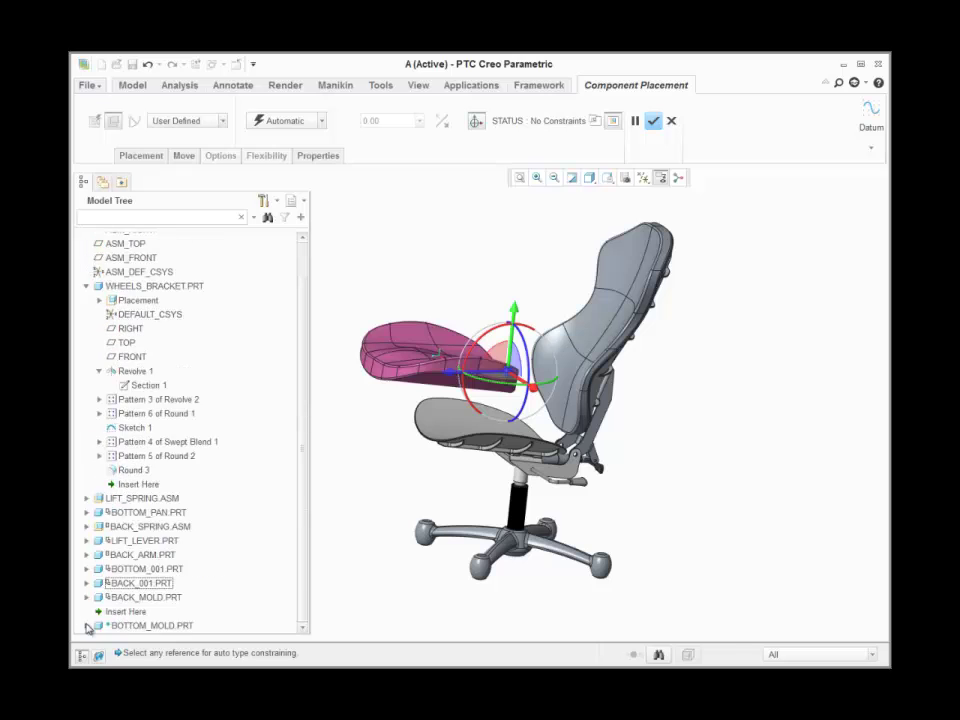
{"action": "left_click", "coordinate": [87, 625]}
{"action": "left_click", "coordinate": [150, 547]}
{"action": "left_click", "coordinate": [87, 476]}
{"action": "left_click", "coordinate": [150, 504]}
{"action": "middle_click", "coordinate": [389, 354]}
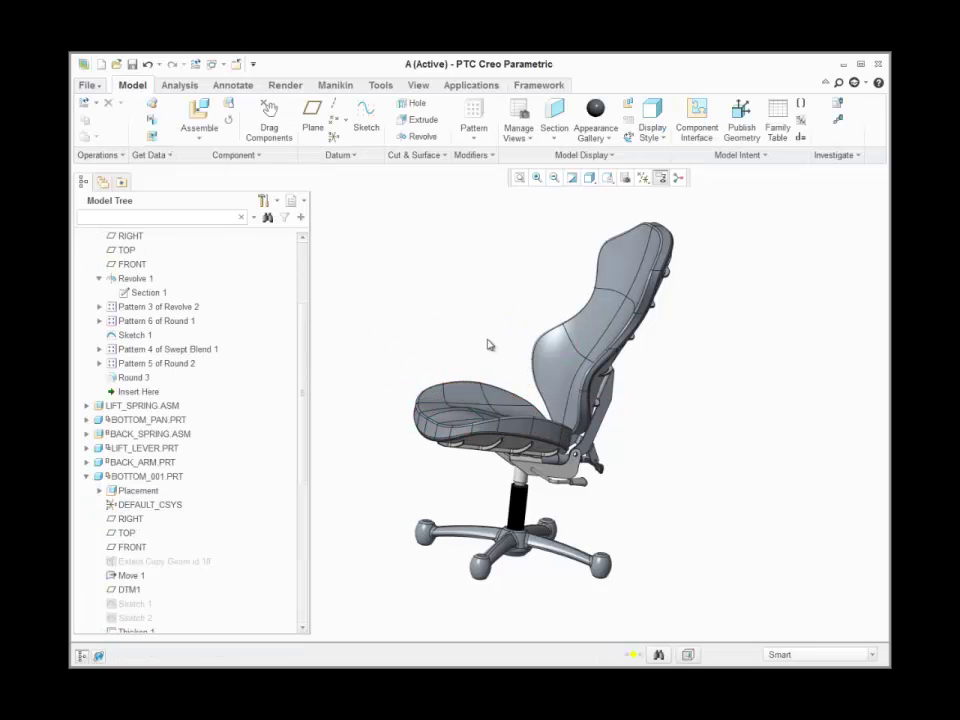
Step: Assemble the caster colson-1_03351_441_mtg52brk3.asm and make its pin coincident with the rounded end of the front bracket arm
{"action": "left_click", "coordinate": [208, 105]}
{"action": "double_click", "coordinate": [593, 300]}
{"action": "scroll", "coordinate": [508, 626], "scroll_direction": "down", "scroll_amount": 5}
{"action": "left_click", "coordinate": [465, 561]}
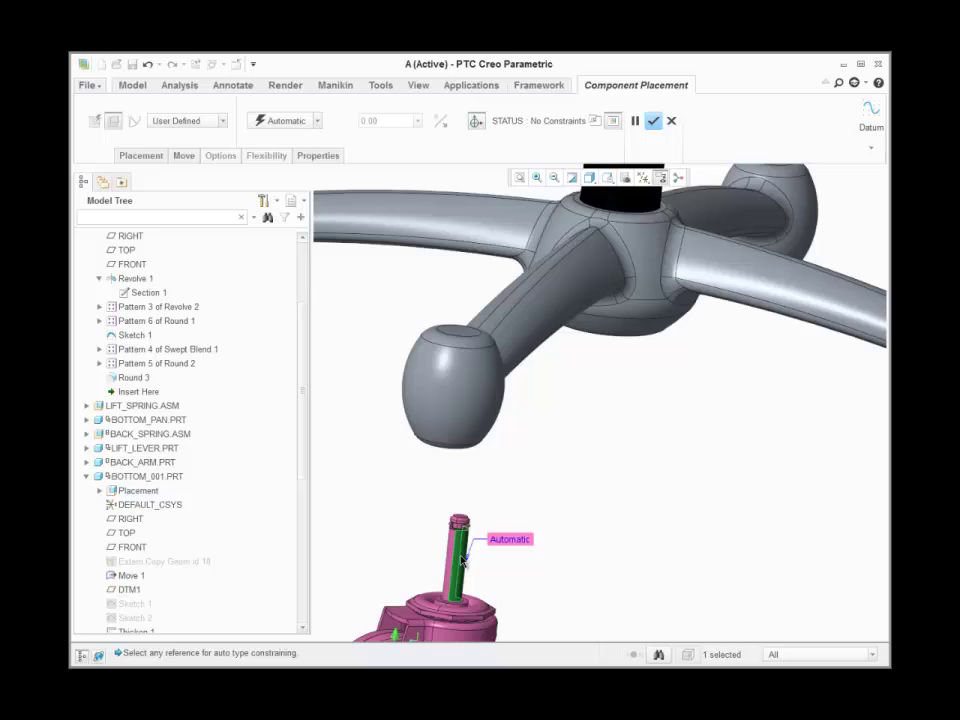
{"action": "left_click", "coordinate": [448, 410]}
Step: Constrain the caster's top face to the underside of the bracket arm end at distance 0.00 and accept the placement
{"action": "scroll", "coordinate": [445, 446], "scroll_direction": "down", "scroll_amount": 2}
{"action": "scroll", "coordinate": [460, 465], "scroll_direction": "down", "scroll_amount": 2}
{"action": "right_click_drag", "start_coordinate": [463, 440], "coordinate": [463, 490], "text": "ctrl+alt"}
{"action": "left_click", "coordinate": [430, 494]}
{"action": "middle_click_drag", "start_coordinate": [474, 462], "coordinate": [477, 425]}
{"action": "left_click", "coordinate": [452, 465]}
{"action": "left_click_drag", "start_coordinate": [439, 546], "coordinate": [448, 461]}
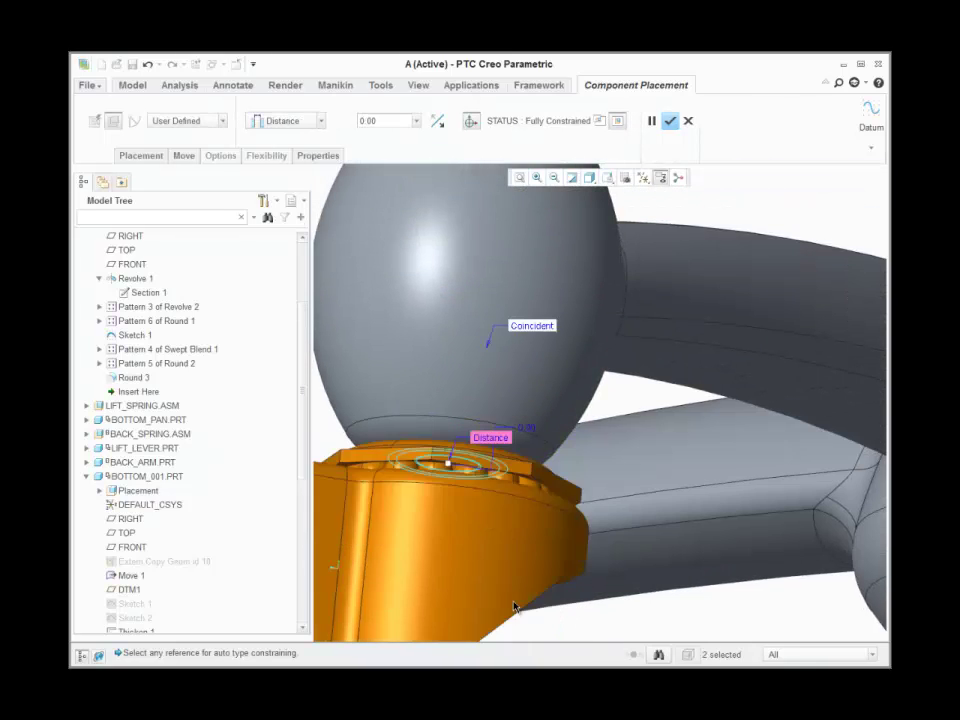
{"action": "middle_click", "coordinate": [514, 606]}
Step: Pattern the placed caster onto the other arms of the wheel bracket
{"action": "scroll", "coordinate": [536, 372], "scroll_direction": "up", "scroll_amount": 6}
{"action": "middle_click_drag", "start_coordinate": [538, 362], "coordinate": [530, 440]}
{"action": "left_click", "coordinate": [87, 476]}
{"action": "right_click", "coordinate": [125, 611]}
{"action": "left_click", "coordinate": [199, 384]}
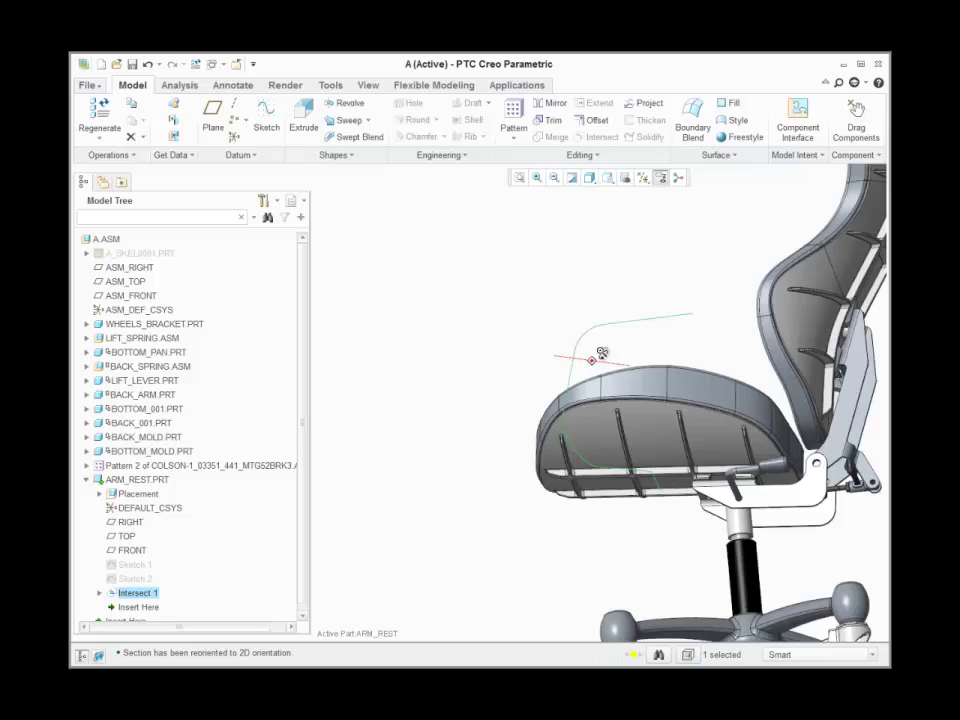
Step: Start a sweep along the armrest's intersection curve in ARM_REST.PRT and open the sweep's section sketch
{"action": "middle_click_drag", "start_coordinate": [602, 352], "coordinate": [643, 386]}
{"action": "left_click", "coordinate": [576, 300]}
{"action": "middle_click_drag", "start_coordinate": [576, 300], "coordinate": [587, 332]}
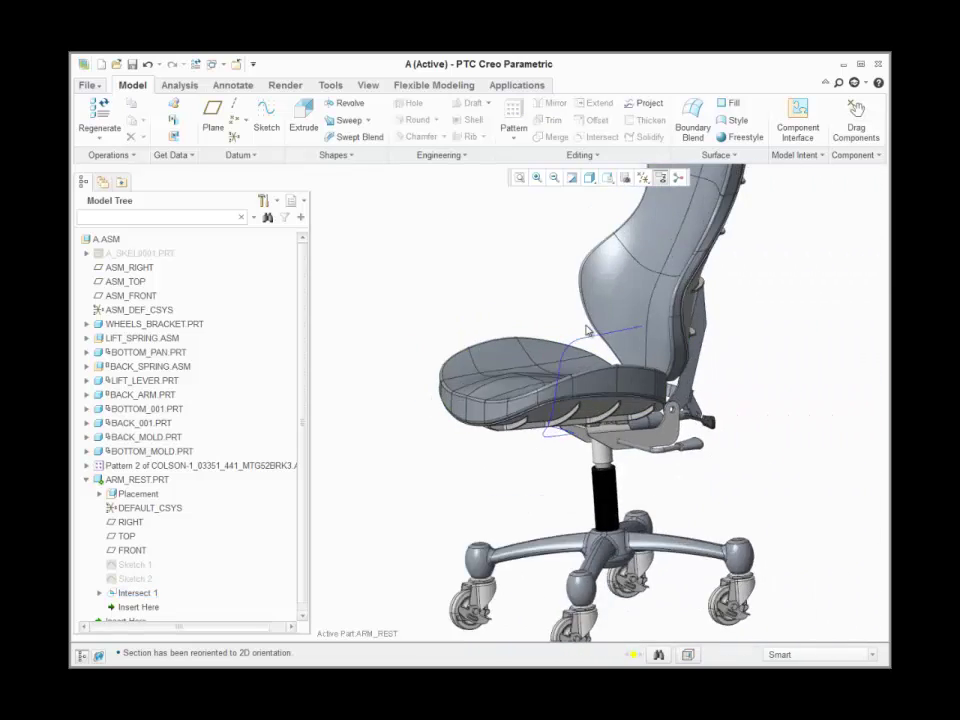
{"action": "middle_click_drag", "start_coordinate": [531, 291], "coordinate": [519, 249]}
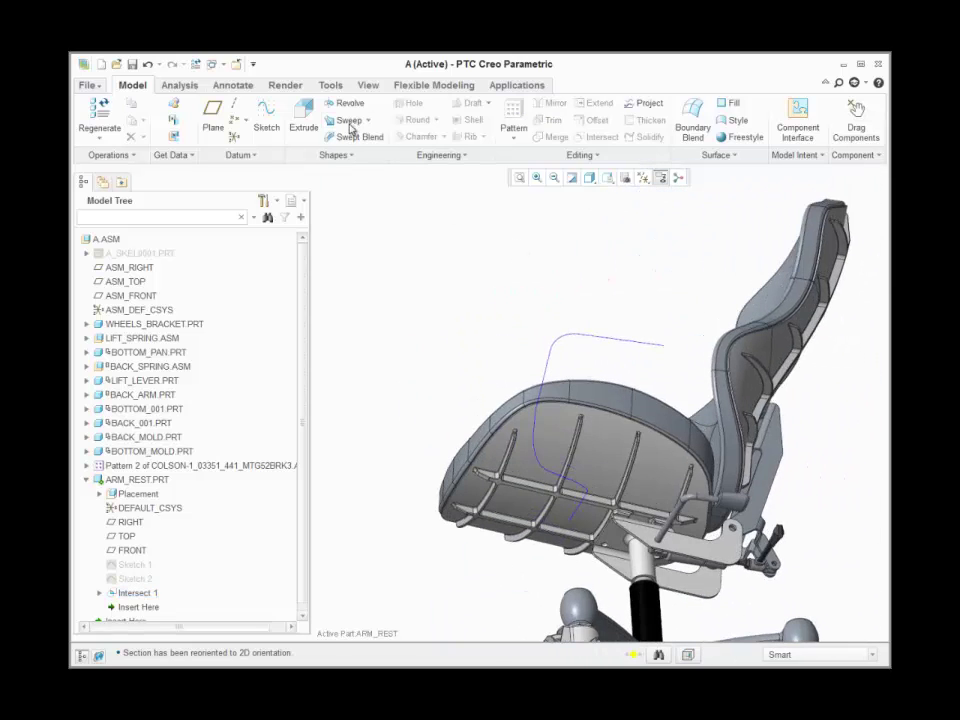
{"action": "left_click", "coordinate": [349, 126]}
{"action": "left_click", "coordinate": [609, 340]}
{"action": "left_click", "coordinate": [133, 121]}
Step: Sketch two concentric circles centred on the start point of the armrest trajectory
{"action": "left_click", "coordinate": [312, 137]}
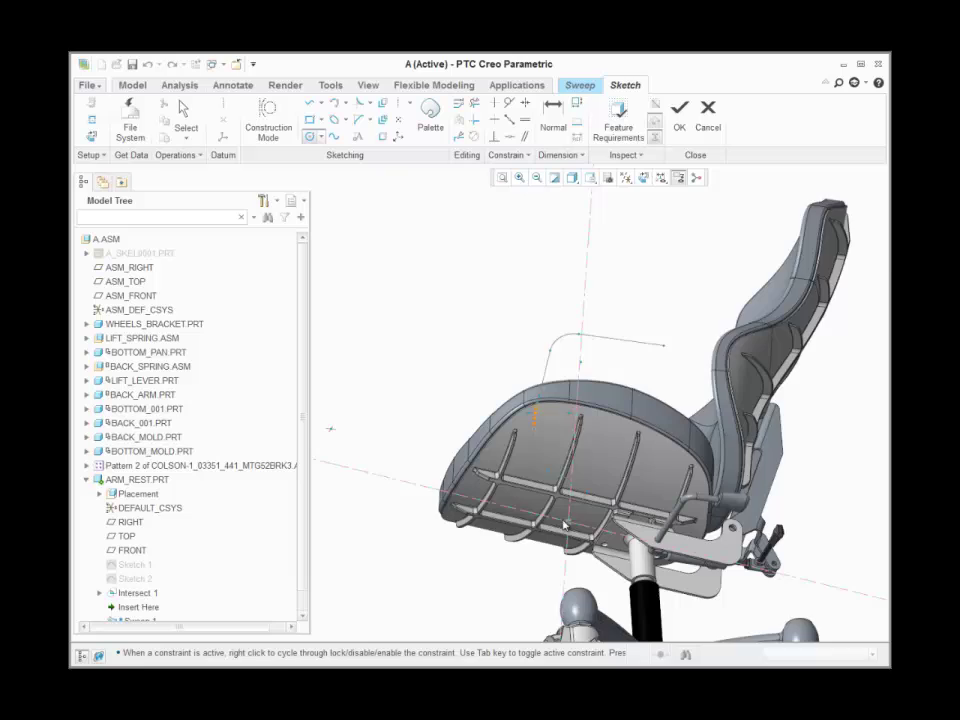
{"action": "left_click", "coordinate": [569, 522]}
{"action": "scroll", "coordinate": [573, 525], "scroll_direction": "down", "scroll_amount": 5}
{"action": "left_click", "coordinate": [575, 536]}
{"action": "left_click", "coordinate": [554, 515]}
{"action": "left_click", "coordinate": [564, 504]}
{"action": "middle_click", "coordinate": [596, 459]}
Step: Set the outer circle's diameter in the sweep section to 20
{"action": "double_click", "coordinate": [604, 540]}
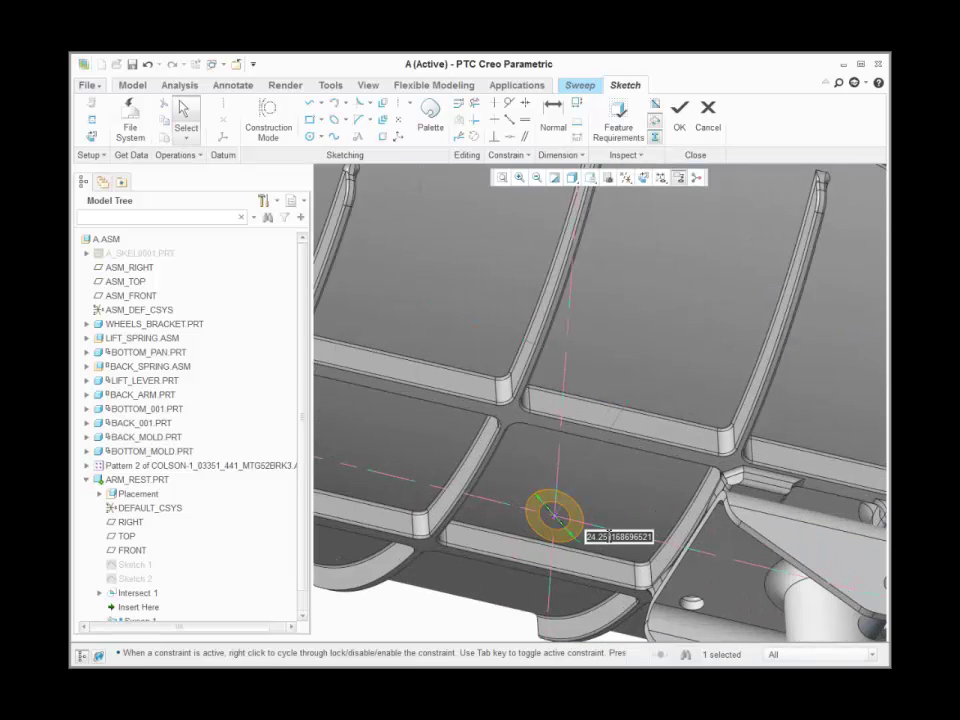
{"action": "type", "text": "2"}
{"action": "key", "text": "Return"}
{"action": "scroll", "coordinate": [586, 547], "scroll_direction": "down", "scroll_amount": 3}
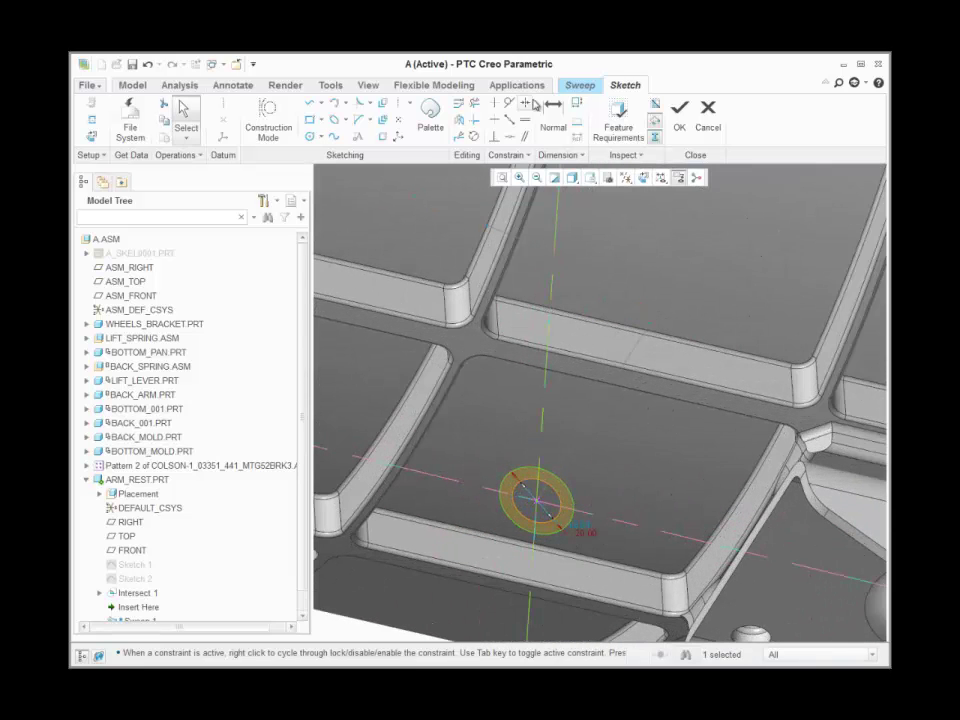
Step: Dimension the gap between the inner and outer circles as 2 and finish the sweep section
{"action": "left_click", "coordinate": [550, 113]}
{"action": "left_click", "coordinate": [574, 506]}
{"action": "left_click", "coordinate": [561, 502]}
{"action": "middle_click", "coordinate": [592, 497]}
{"action": "type", "text": "2"}
{"action": "key", "text": "Return"}
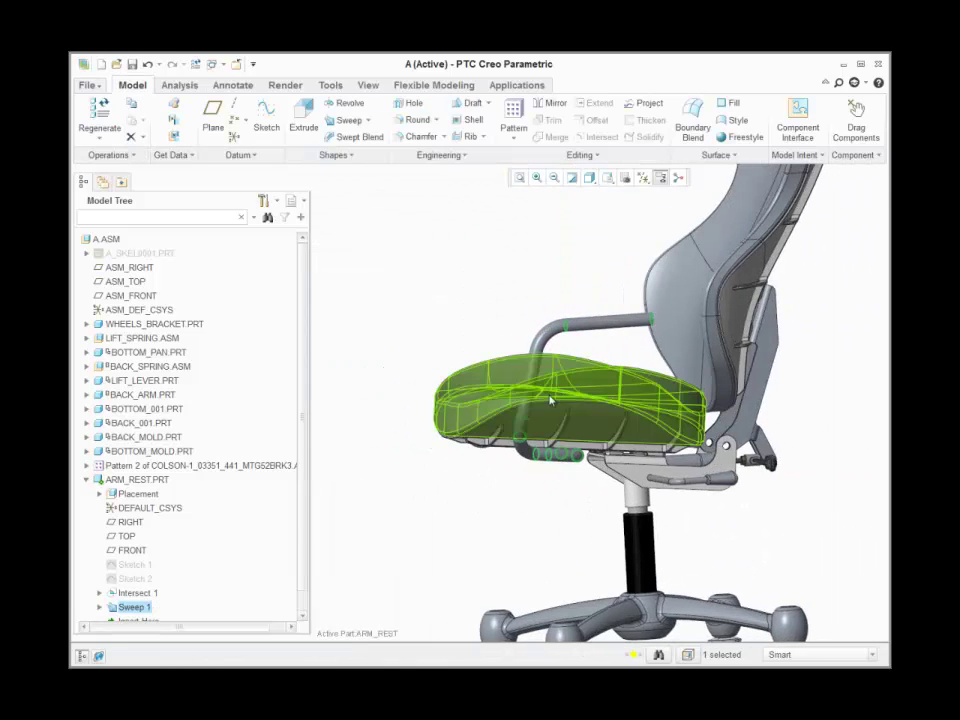
Step: Mirror the swept armrest tube about the part's TOP plane and reactivate the top-level assembly
{"action": "left_click", "coordinate": [550, 103]}
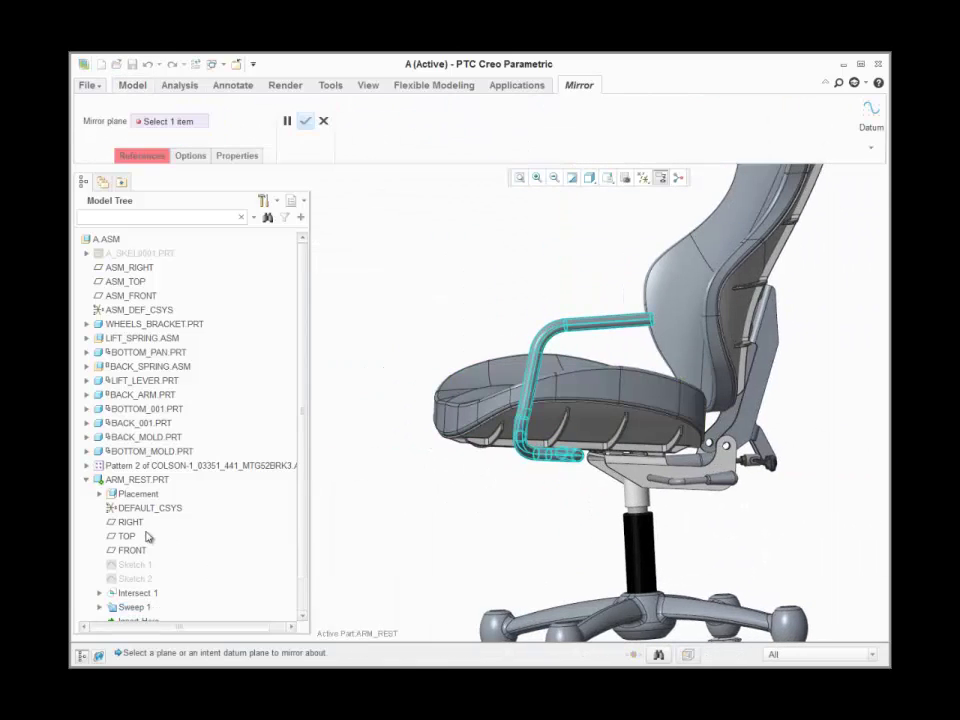
{"action": "left_click", "coordinate": [144, 535]}
{"action": "middle_click", "coordinate": [268, 518]}
{"action": "key", "text": "ctrl+d"}
{"action": "left_click", "coordinate": [87, 480]}
{"action": "key", "text": "ctrl+a"}
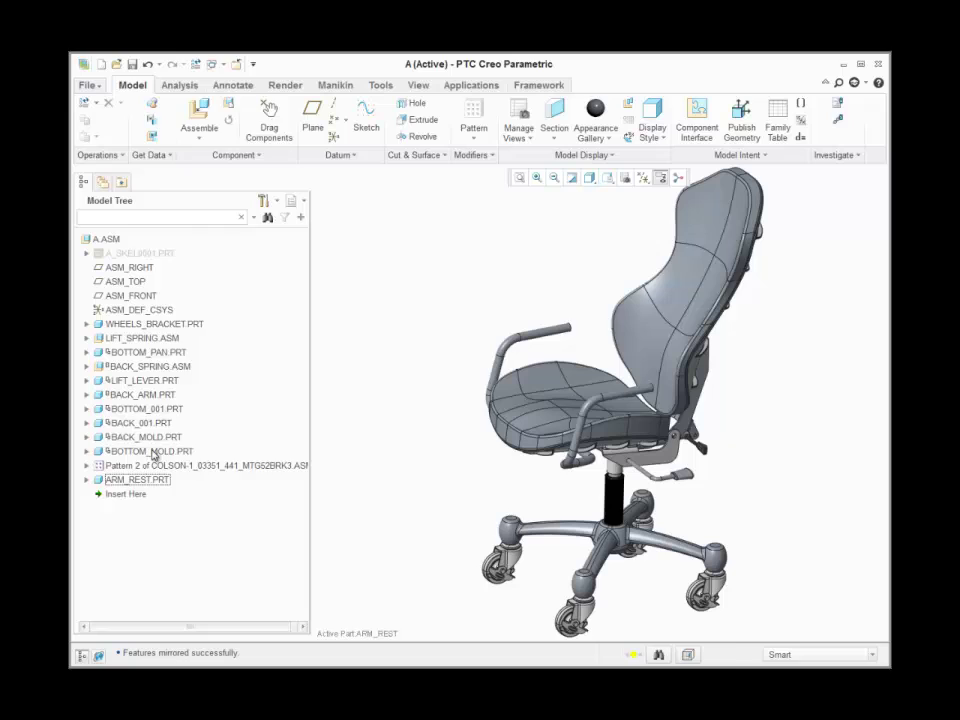
Step: Redefine the placement of ARM_REST.PRT and delete its Default constraint
{"action": "right_click", "coordinate": [152, 480]}
{"action": "left_click", "coordinate": [180, 210]}
{"action": "left_click", "coordinate": [86, 493]}
{"action": "left_click", "coordinate": [140, 155]}
{"action": "right_click", "coordinate": [152, 193]}
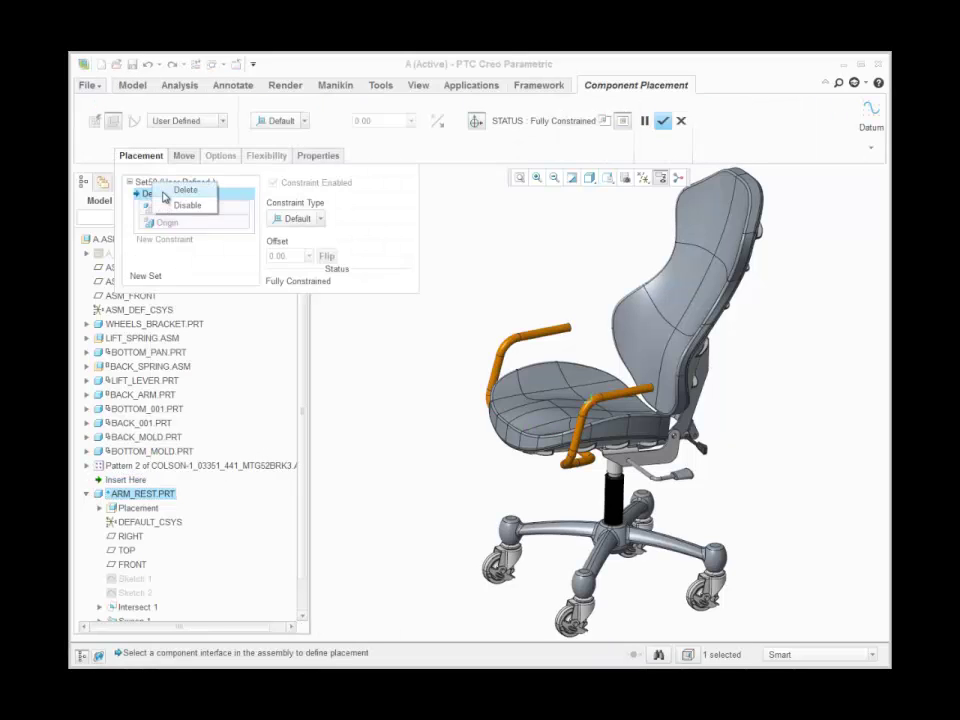
{"action": "left_click", "coordinate": [172, 189]}
Step: Make the armrest's DEFAULT_CSYS coincident with the DEFAULT_CSYS of BOTTOM_001.PRT and accept the placement
{"action": "left_click", "coordinate": [140, 522]}
{"action": "left_click", "coordinate": [87, 408]}
{"action": "left_click", "coordinate": [125, 439]}
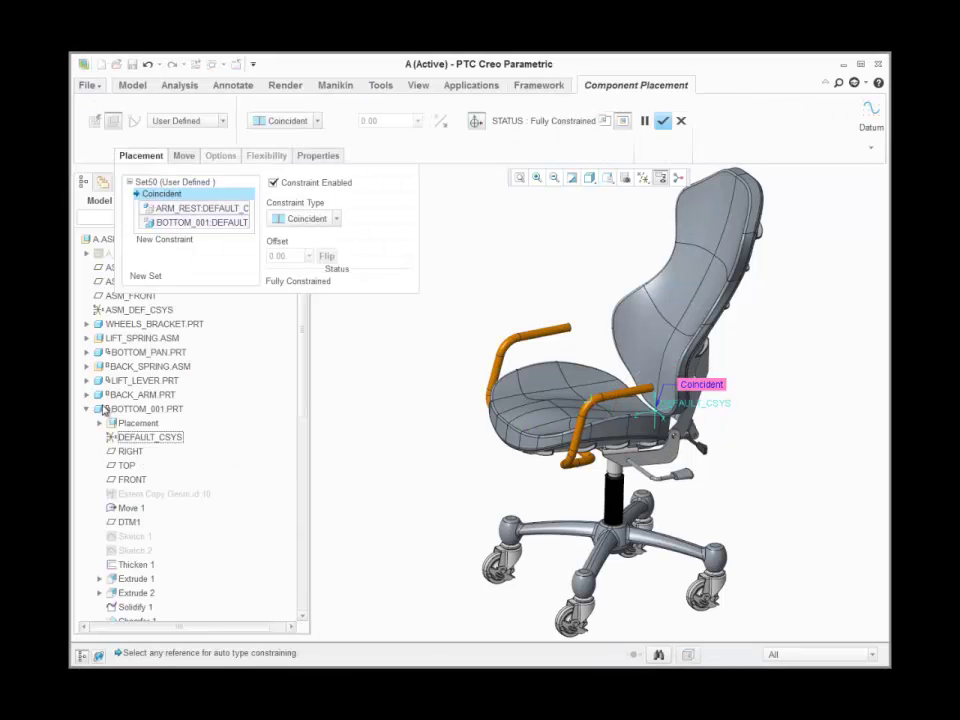
{"action": "middle_click", "coordinate": [422, 394]}
Step: Test the chair mechanism by moving the seat and the backrest with Drag Components
{"action": "left_click", "coordinate": [258, 124]}
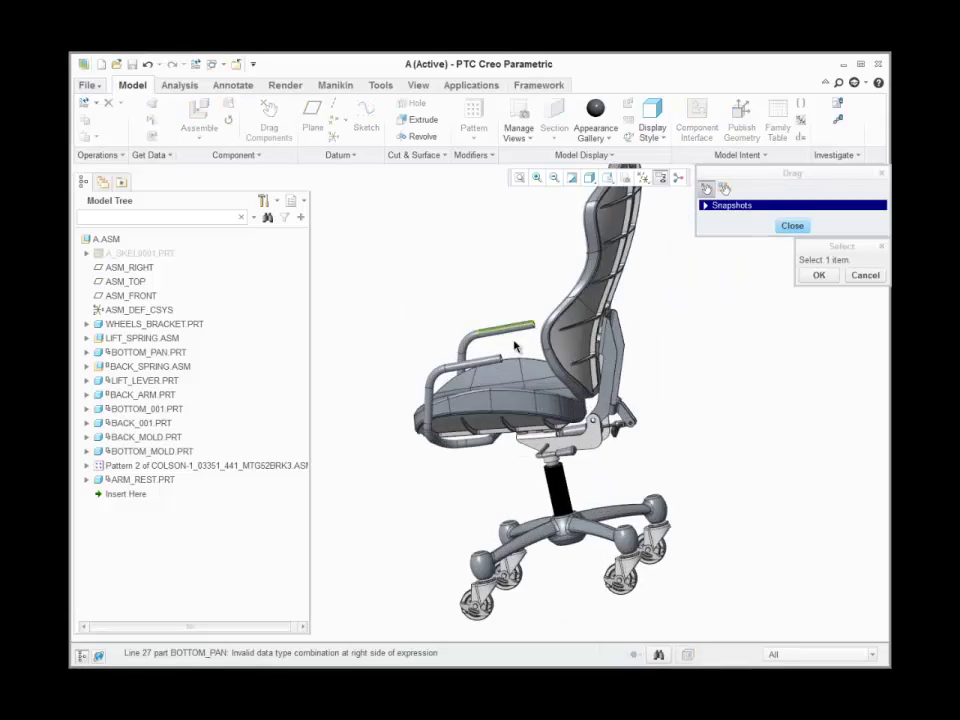
{"action": "left_click", "coordinate": [516, 345]}
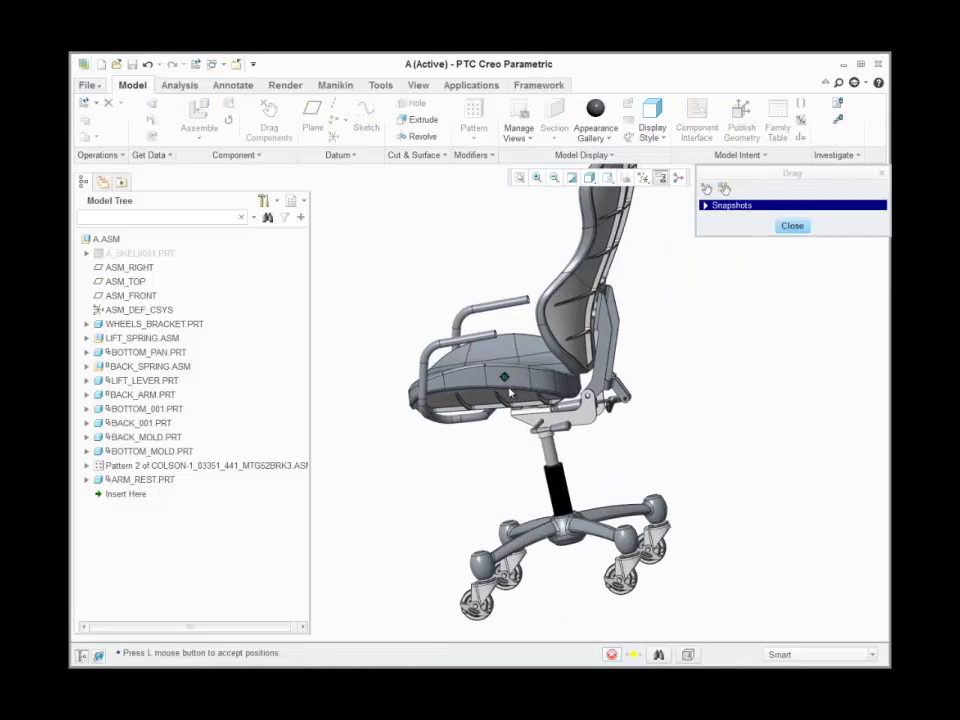
{"action": "left_click", "coordinate": [508, 405]}
{"action": "left_click", "coordinate": [617, 295]}
{"action": "middle_click", "coordinate": [501, 231]}
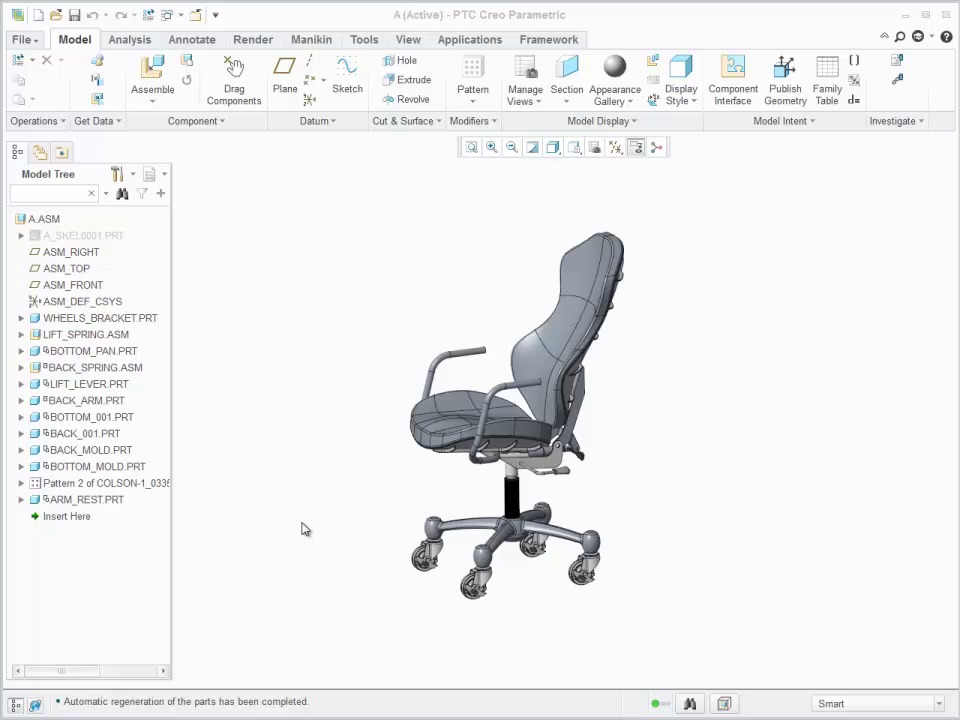
Step: Start a Design Exploration session named Chair_design with the description "new chair idea"
{"action": "left_click", "coordinate": [28, 41]}
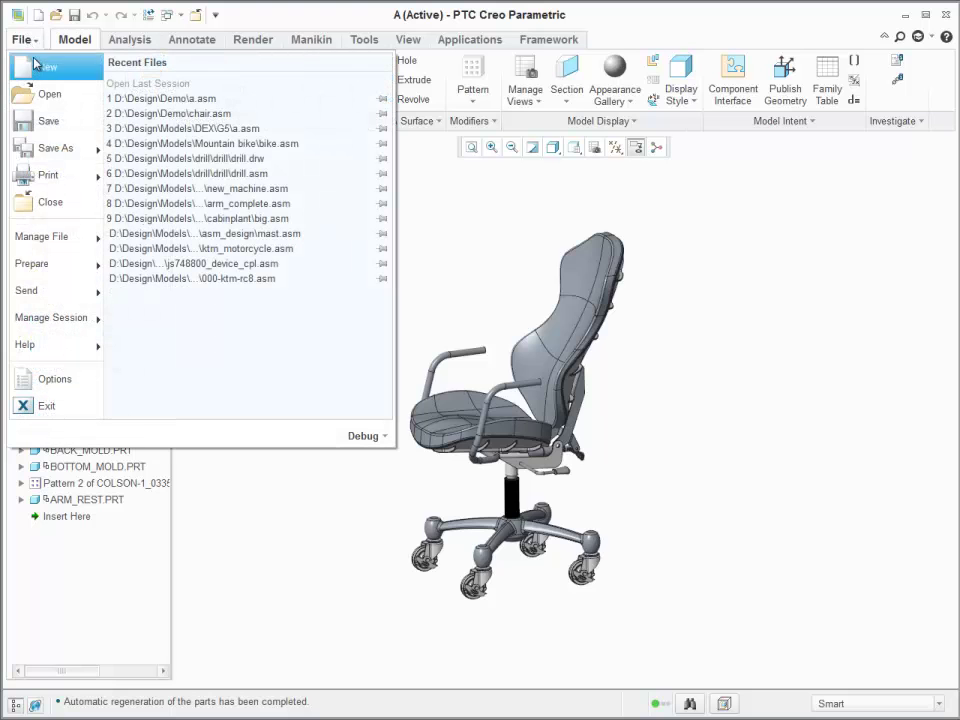
{"action": "mouse_move", "coordinate": [60, 317]}
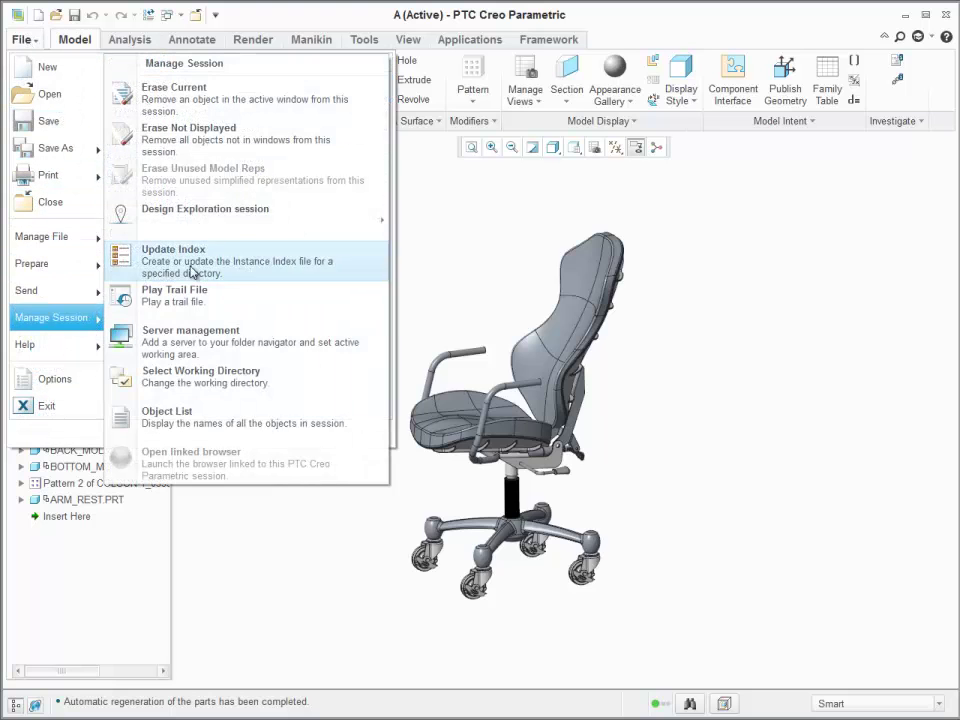
{"action": "mouse_move", "coordinate": [335, 228]}
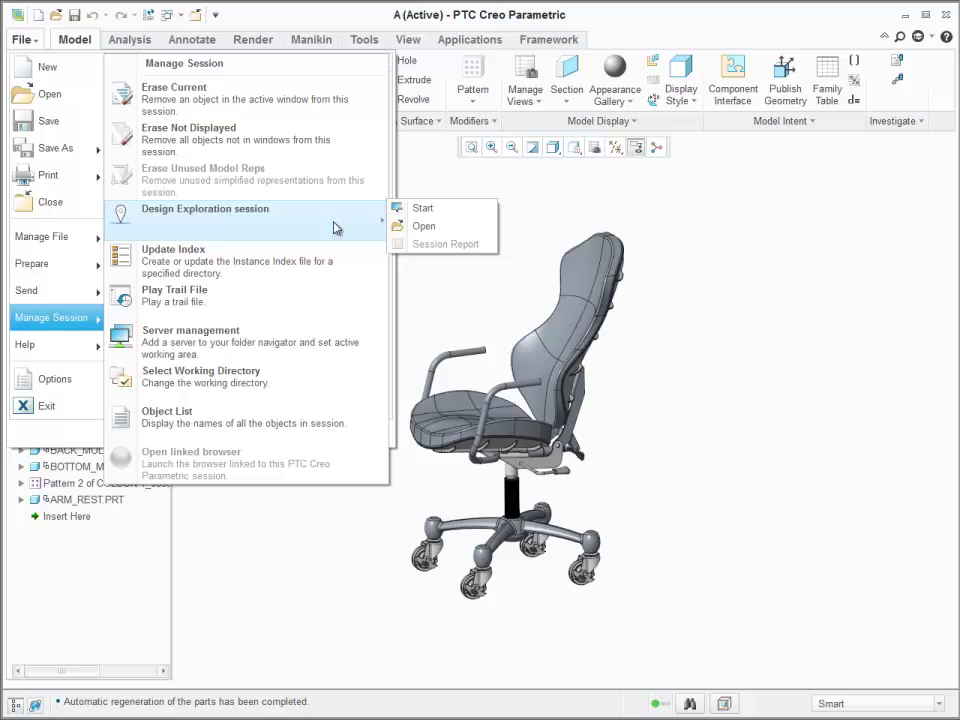
{"action": "left_click", "coordinate": [419, 212]}
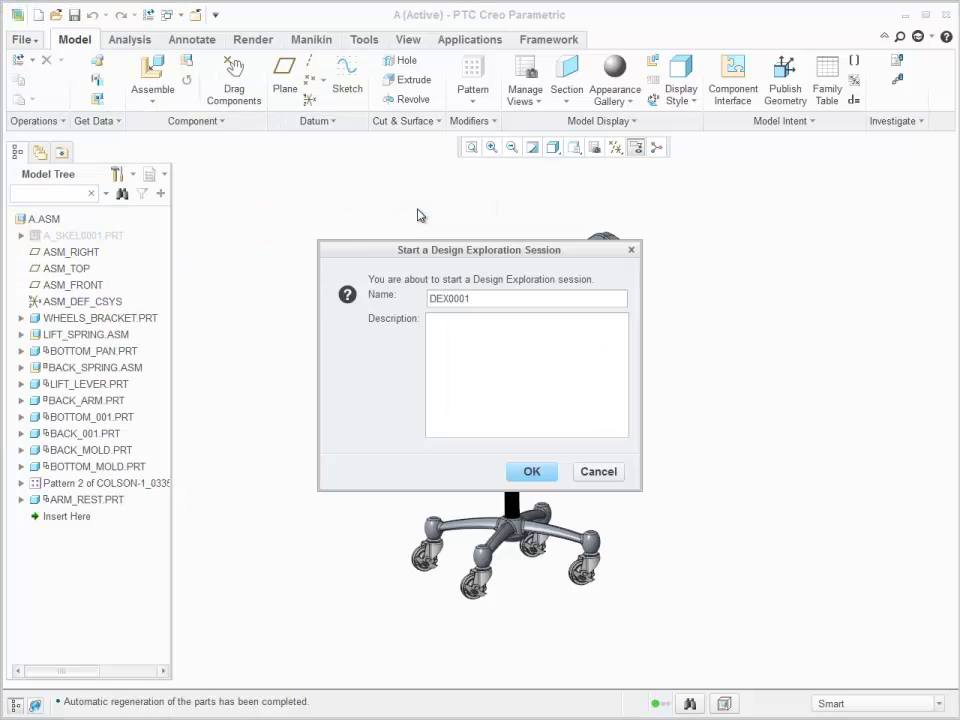
{"action": "double_click", "coordinate": [457, 299]}
{"action": "type", "text": "Chair_design"}
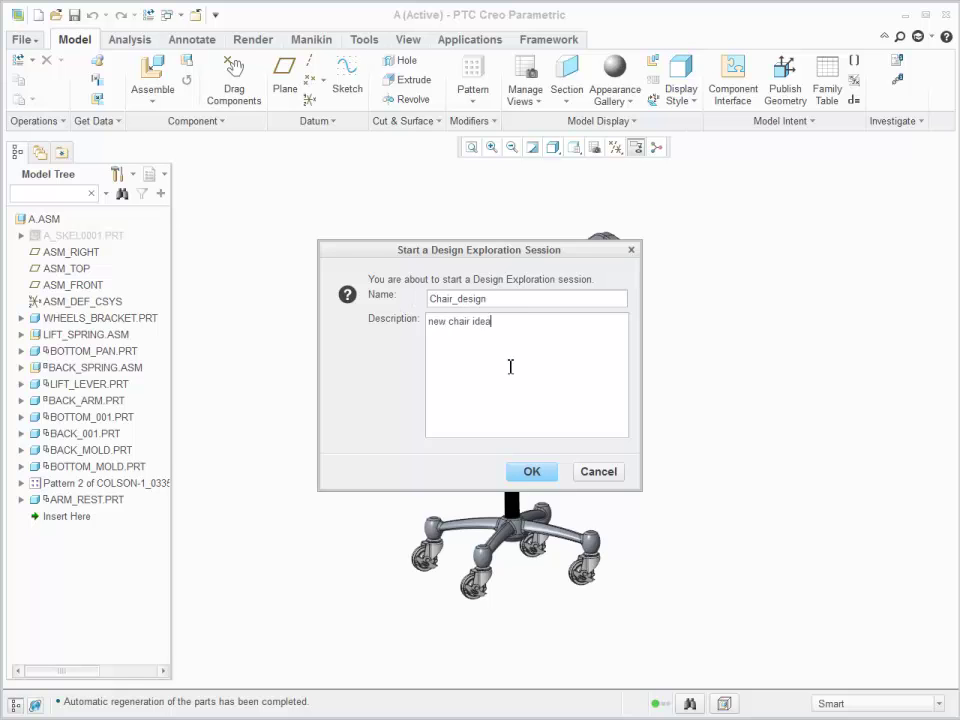
{"action": "left_click", "coordinate": [528, 472]}
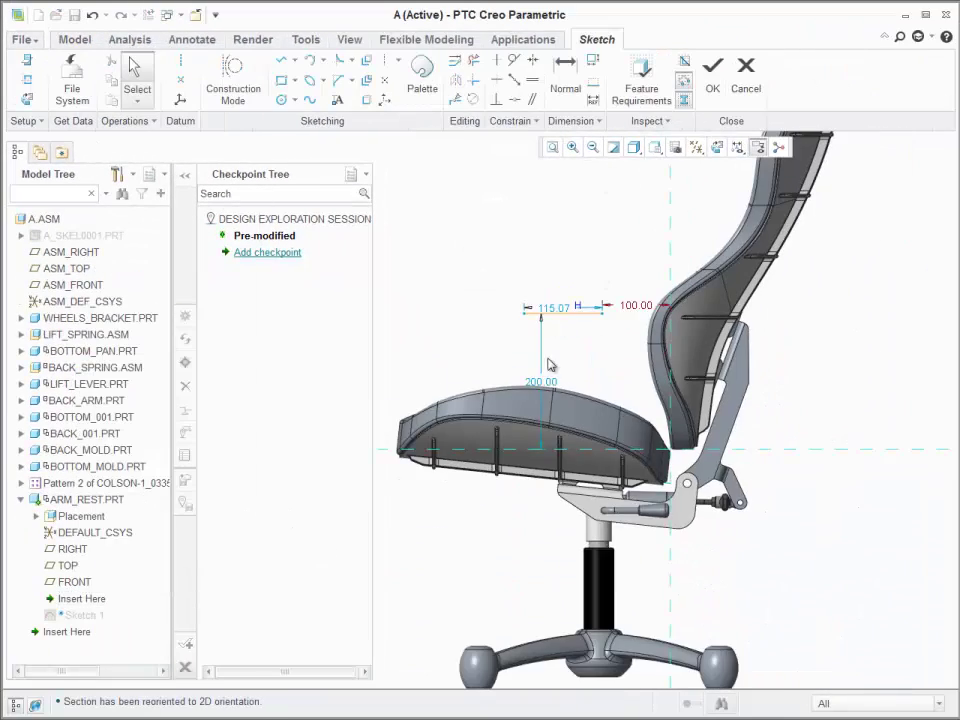
Step: Rebuild the armrest in ARM_REST.PRT so that it attaches to the backrest part BACK_001.PRT
{"action": "left_click", "coordinate": [514, 317]}
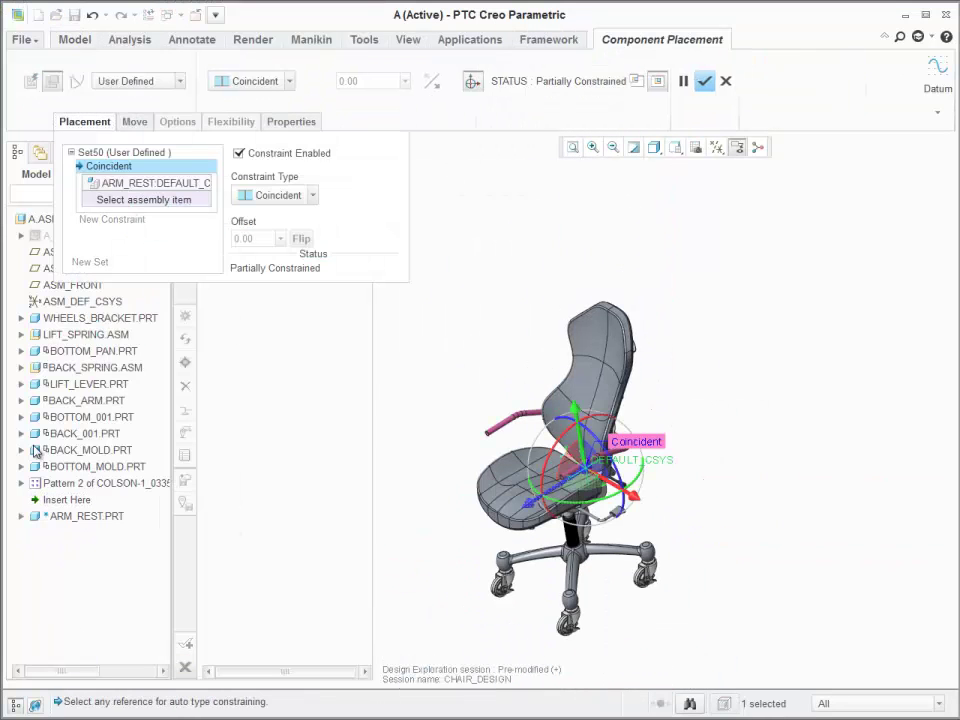
{"action": "left_click", "coordinate": [21, 433]}
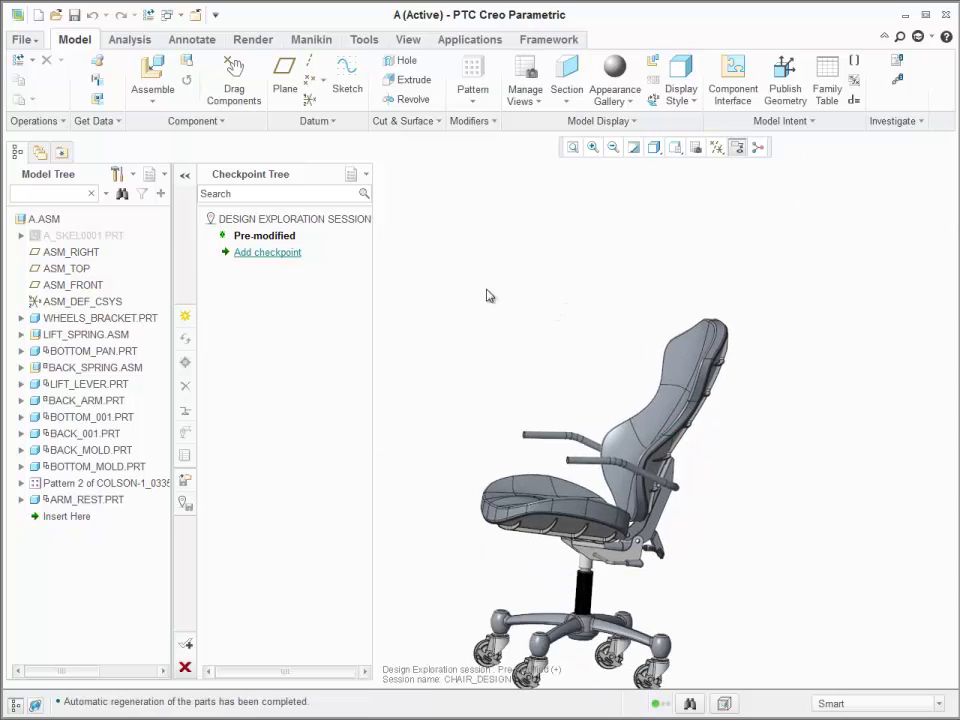
Step: Add a checkpoint named Arm_rest_Back with the keyword Arm_rest and a comment
{"action": "left_click", "coordinate": [267, 252]}
{"action": "left_click_drag", "start_coordinate": [519, 265], "coordinate": [424, 264]}
{"action": "type", "text": "Arm"}
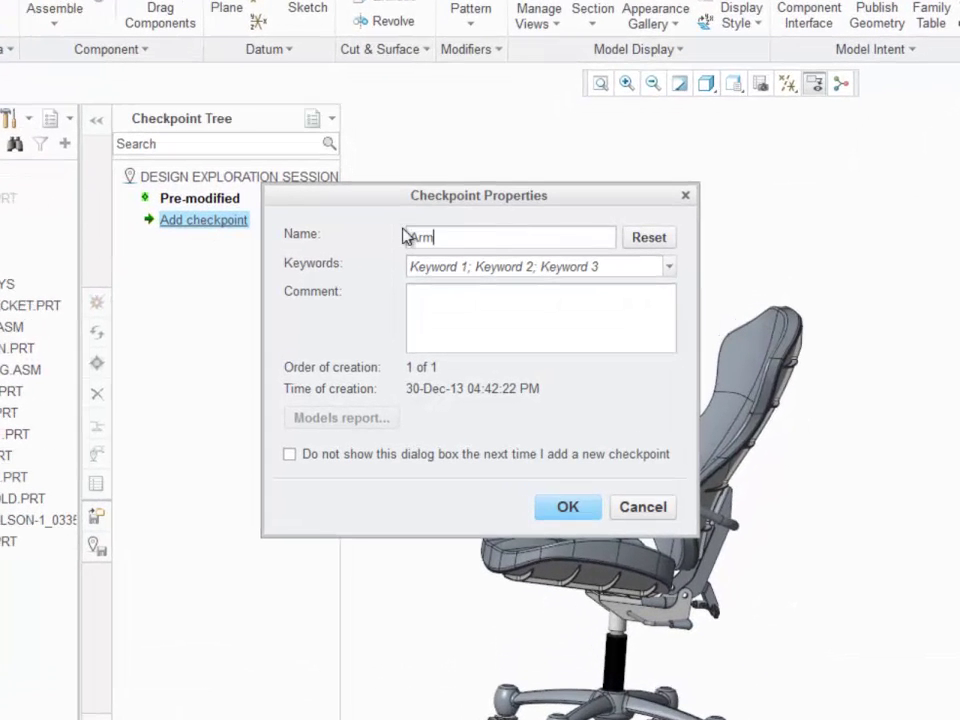
{"action": "type", "text": "_rest_"}
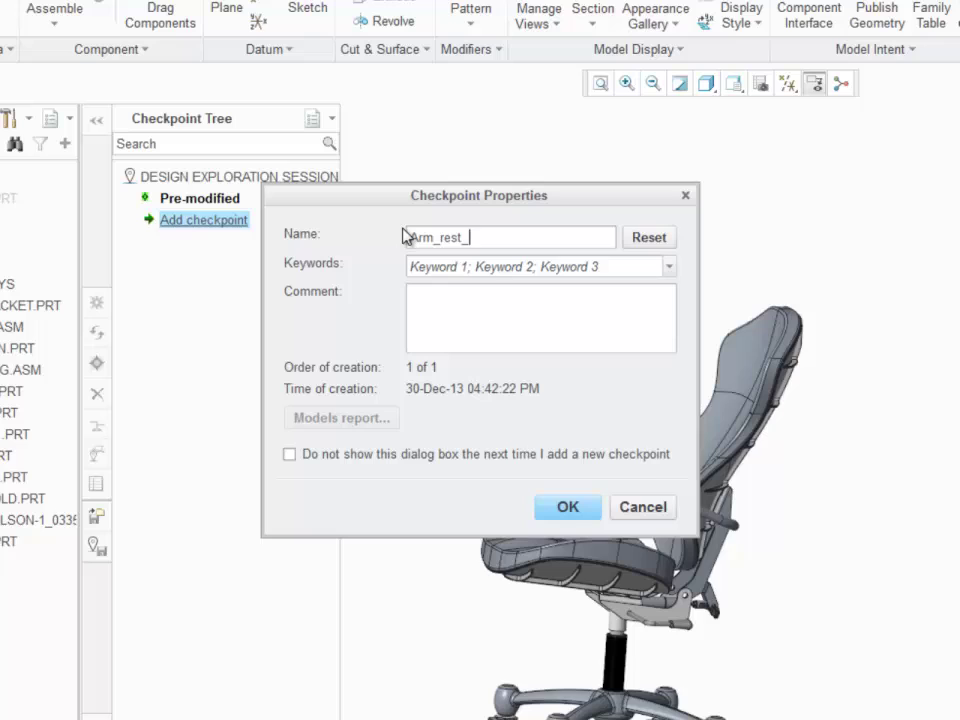
{"action": "type", "text": "Back"}
{"action": "left_click", "coordinate": [570, 266]}
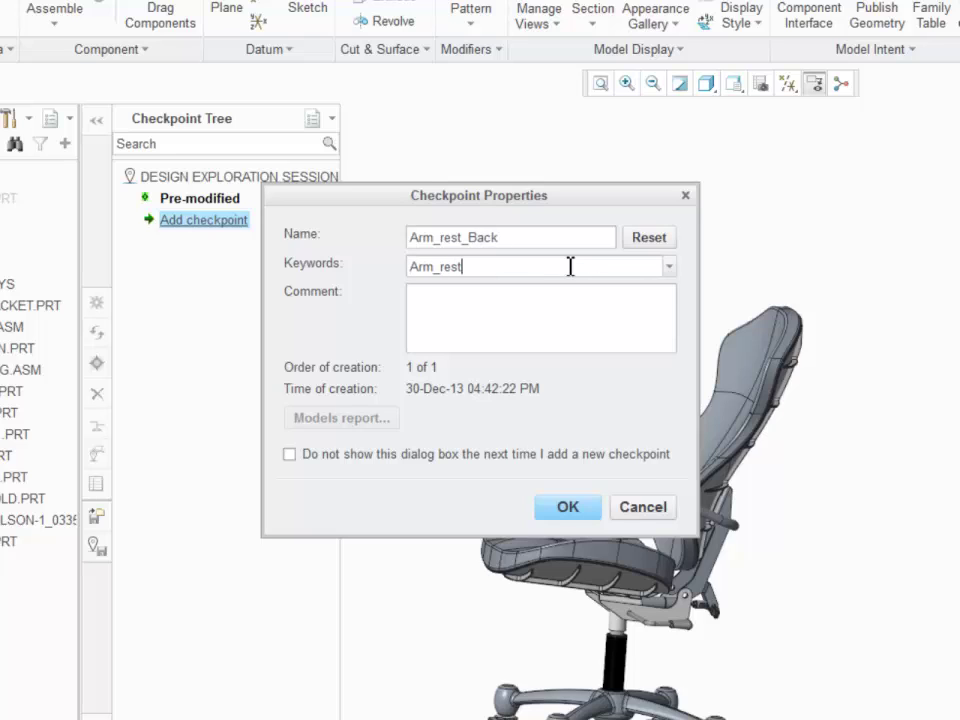
{"action": "left_click", "coordinate": [506, 313]}
{"action": "type", "text": "Connected arm rest to back"}
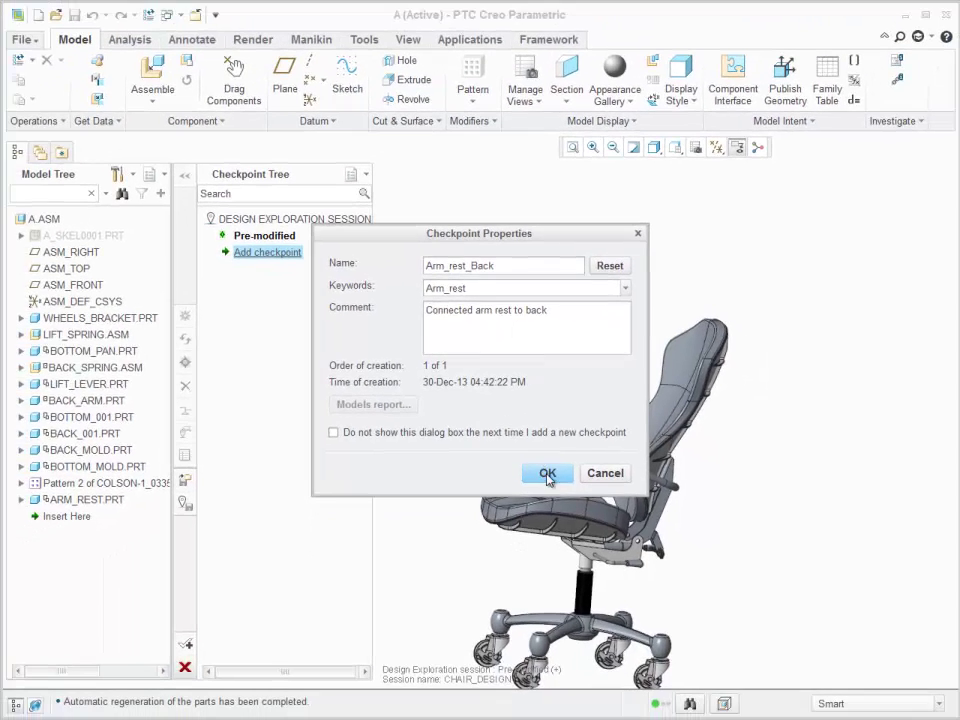
{"action": "left_click", "coordinate": [567, 506]}
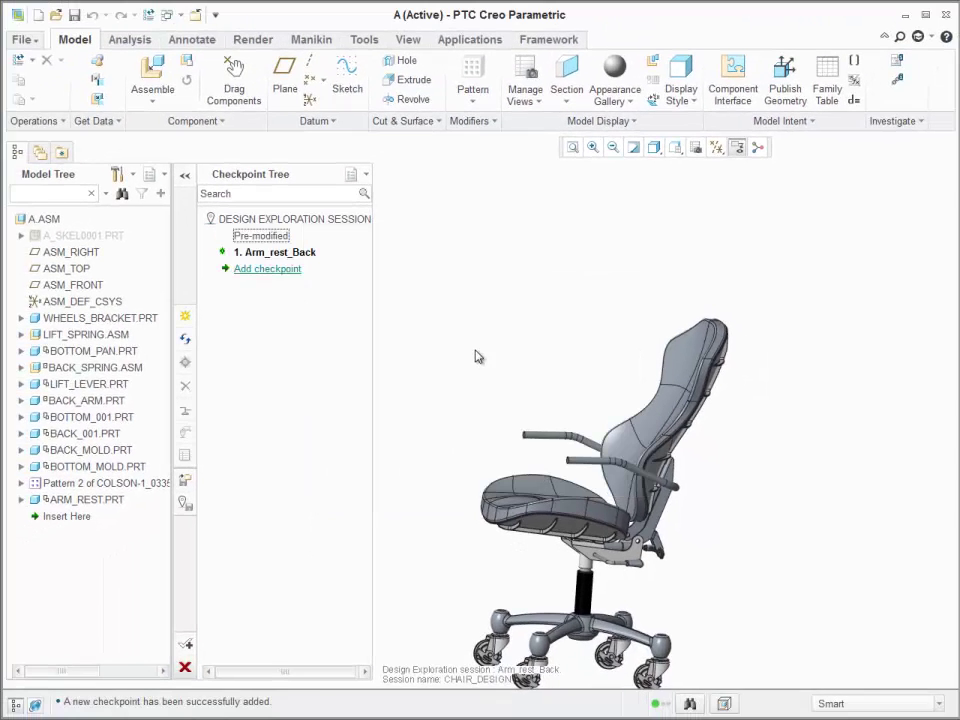
Step: Activate WHEELS_BRACKET.PRT and set the number of members in Pattern 3 of Revolve 2 to 5
{"action": "middle_click_drag", "start_coordinate": [480, 354], "coordinate": [522, 548]}
{"action": "left_click", "coordinate": [521, 548]}
{"action": "right_click", "coordinate": [521, 548]}
{"action": "left_click", "coordinate": [546, 127]}
{"action": "left_click", "coordinate": [21, 318]}
{"action": "right_click", "coordinate": [88, 436]}
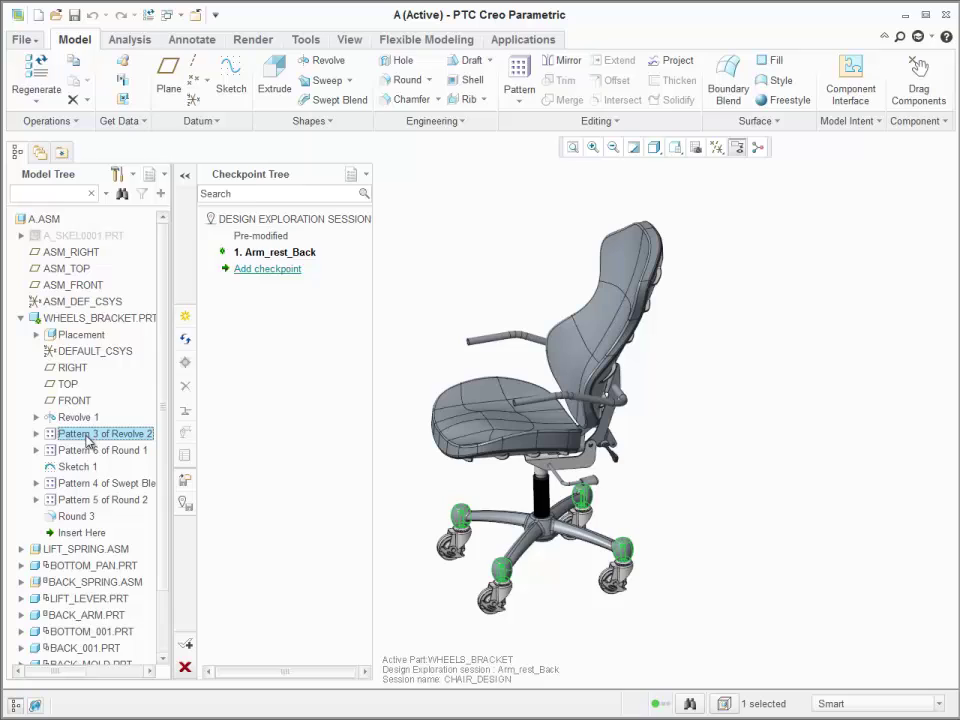
{"action": "left_click", "coordinate": [150, 166]}
{"action": "double_click", "coordinate": [272, 81]}
{"action": "type", "text": "5"}
{"action": "middle_click", "coordinate": [639, 336]}
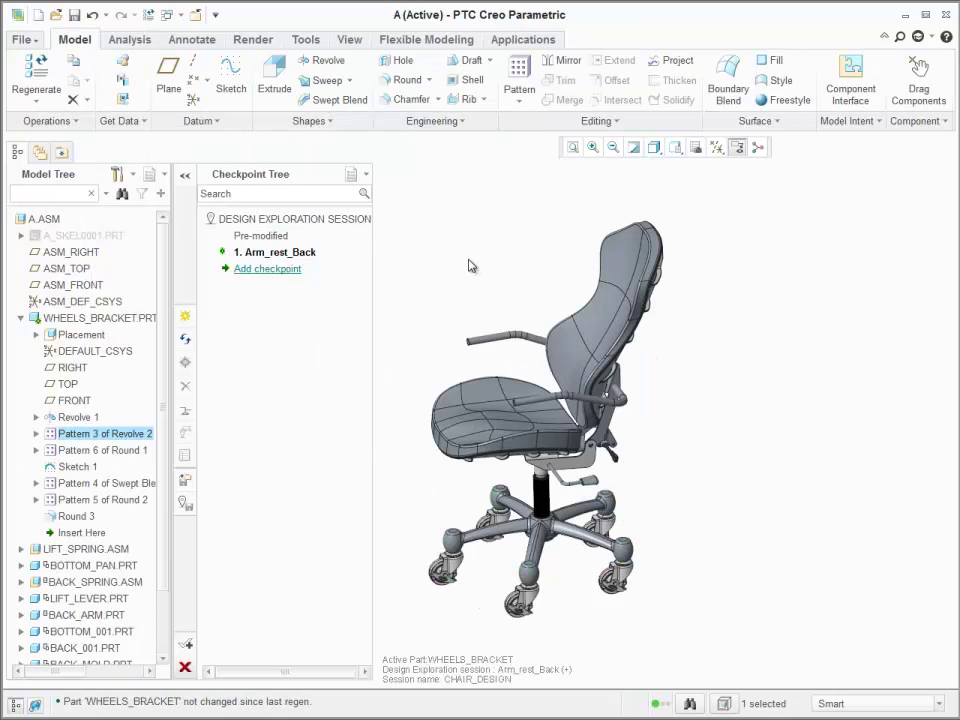
Step: Add a second checkpoint named 5_wheels for the changed wheel bracket
{"action": "left_click", "coordinate": [276, 268]}
{"action": "left_click_drag", "start_coordinate": [486, 265], "coordinate": [407, 266]}
{"action": "type", "text": "5_wheels"}
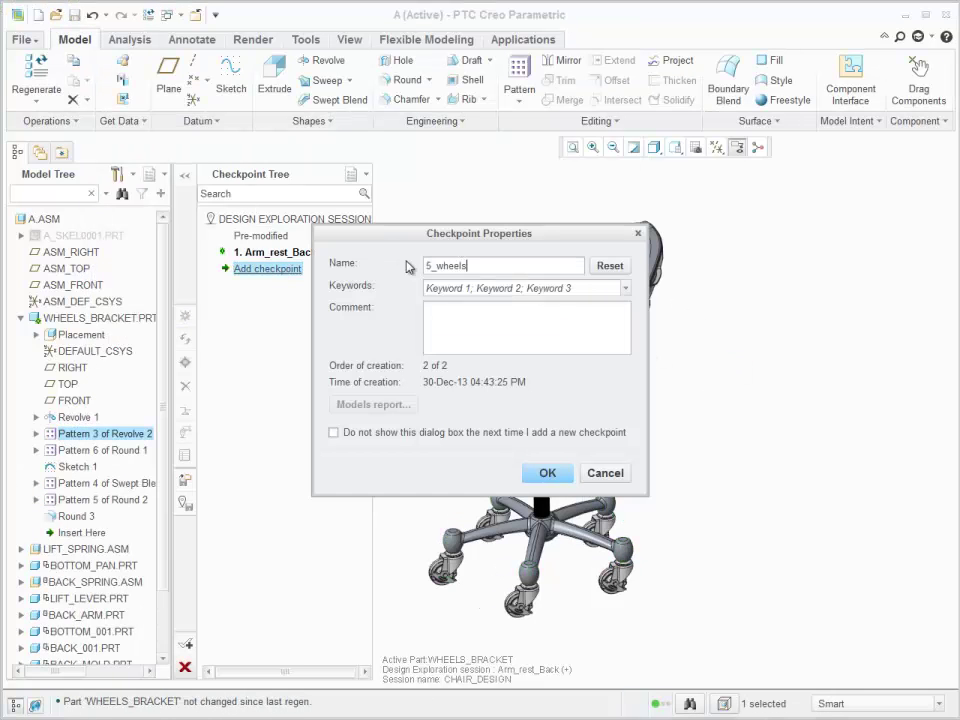
{"action": "left_click", "coordinate": [547, 473]}
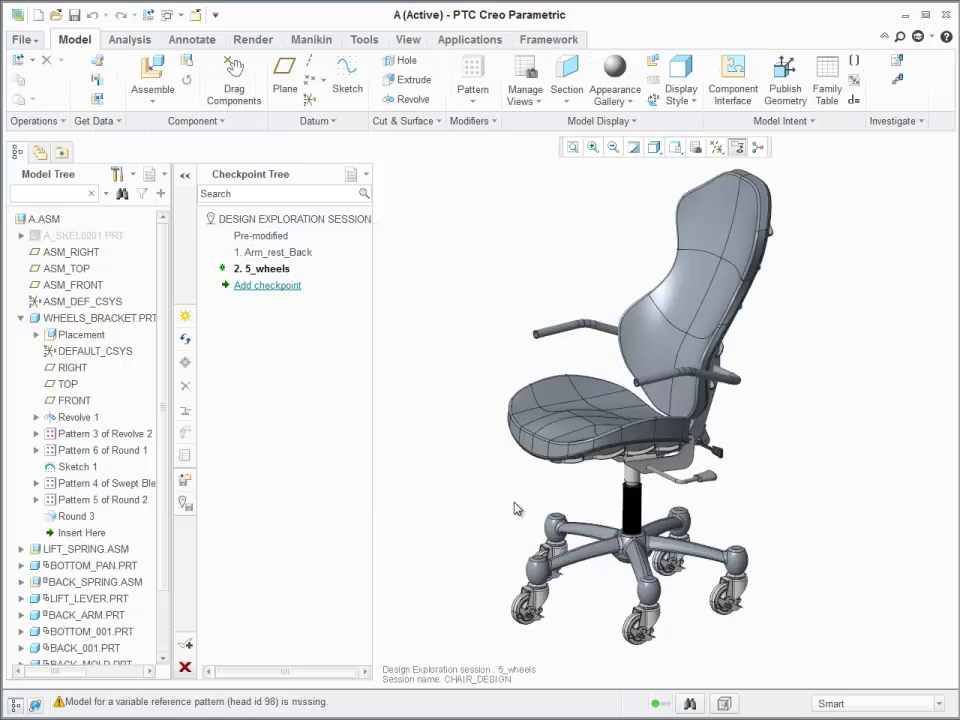
Step: Activate the Arm_rest_Back checkpoint, then set the 250 dimension of Revolve 2 [1] in WHEELS_BRACKET.PRT to 300 and regenerate the chair
{"action": "right_click", "coordinate": [240, 251]}
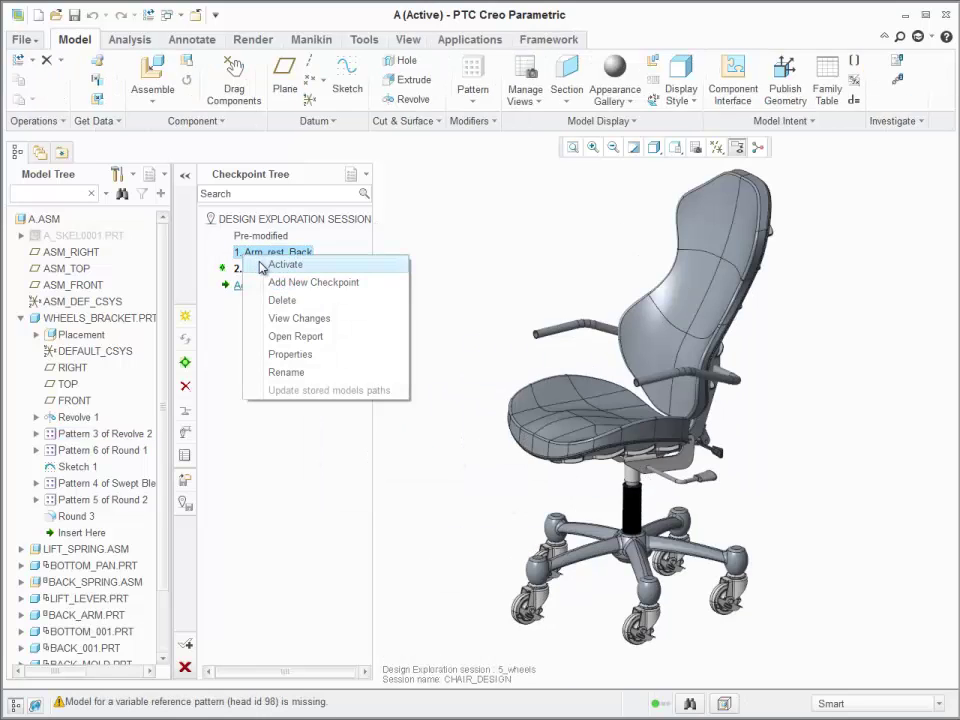
{"action": "left_click", "coordinate": [266, 262]}
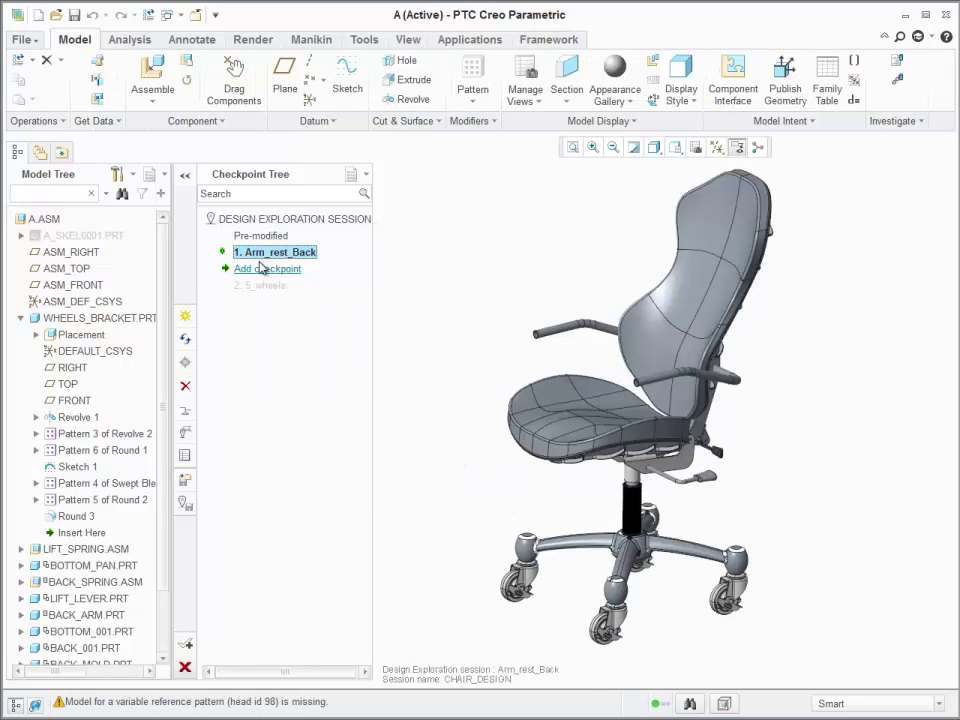
{"action": "left_click", "coordinate": [38, 434]}
{"action": "left_click", "coordinate": [80, 450]}
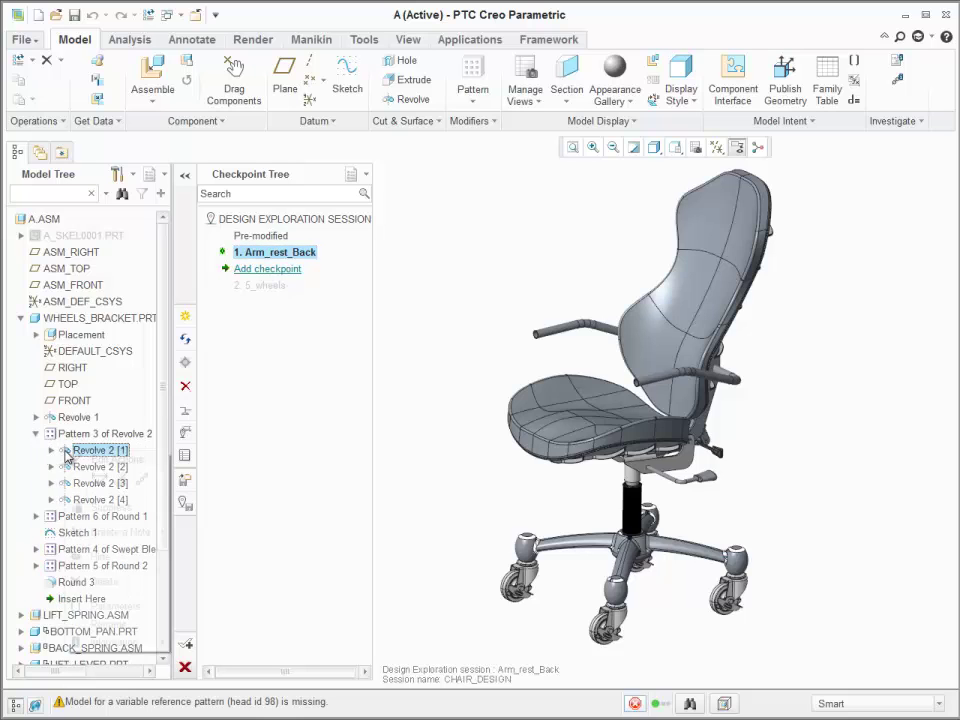
{"action": "right_click", "coordinate": [80, 450]}
{"action": "left_click", "coordinate": [71, 479]}
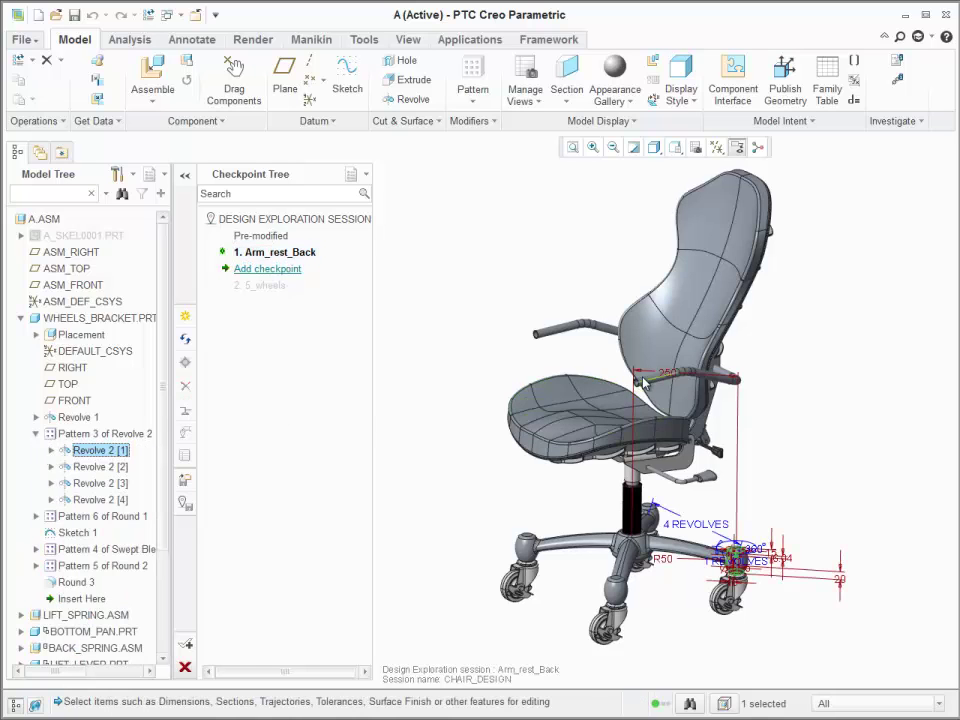
{"action": "double_click", "coordinate": [668, 372]}
{"action": "type", "text": "300"}
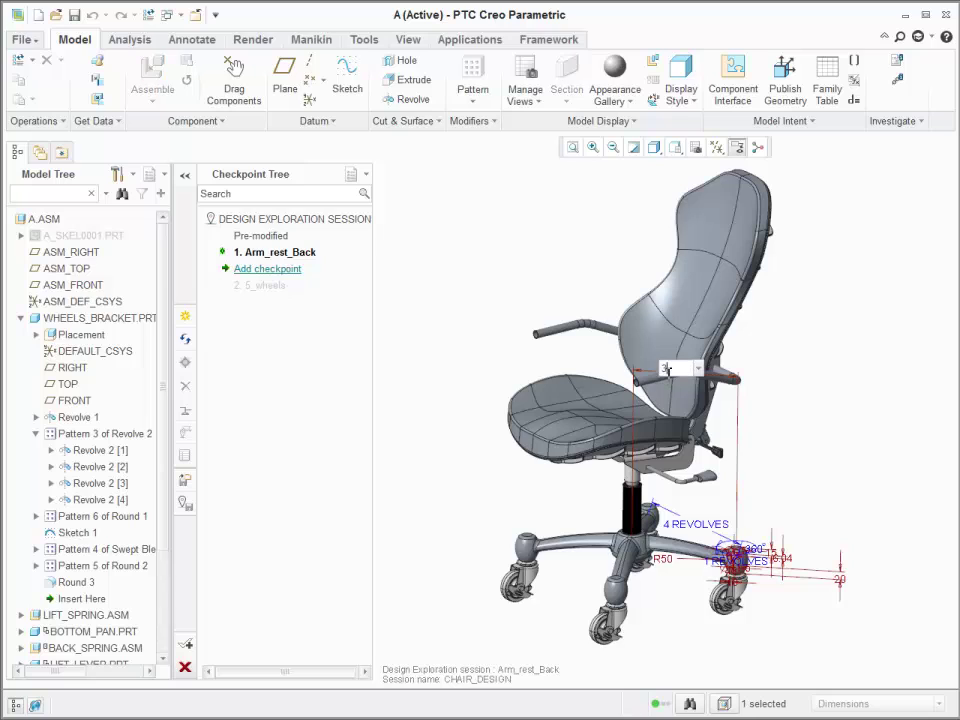
{"action": "key", "text": "Return"}
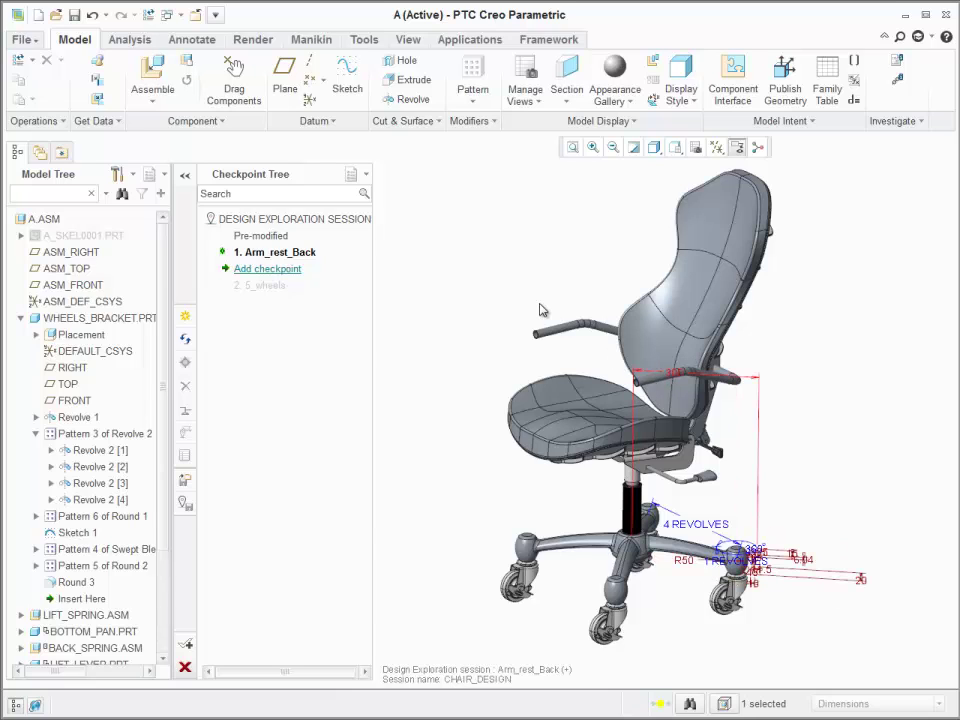
{"action": "key", "text": "ctrl+g"}
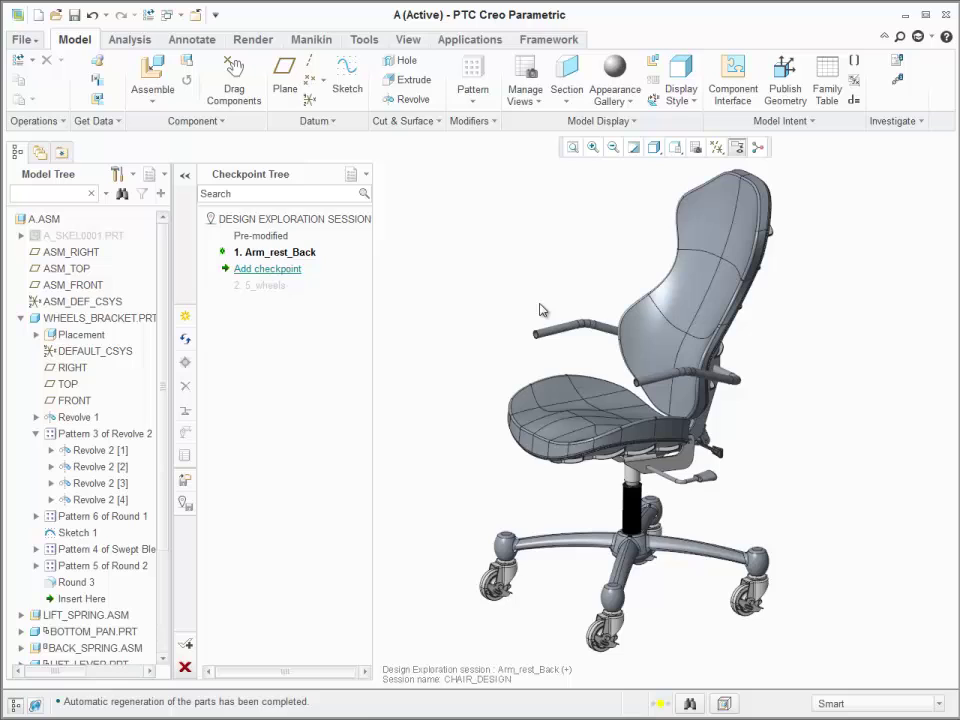
Step: Add a checkpoint named Wider_base under Arm_rest_Back
{"action": "left_click", "coordinate": [267, 269]}
{"action": "left_click_drag", "start_coordinate": [495, 266], "coordinate": [370, 276]}
{"action": "key", "text": "BackSpace"}
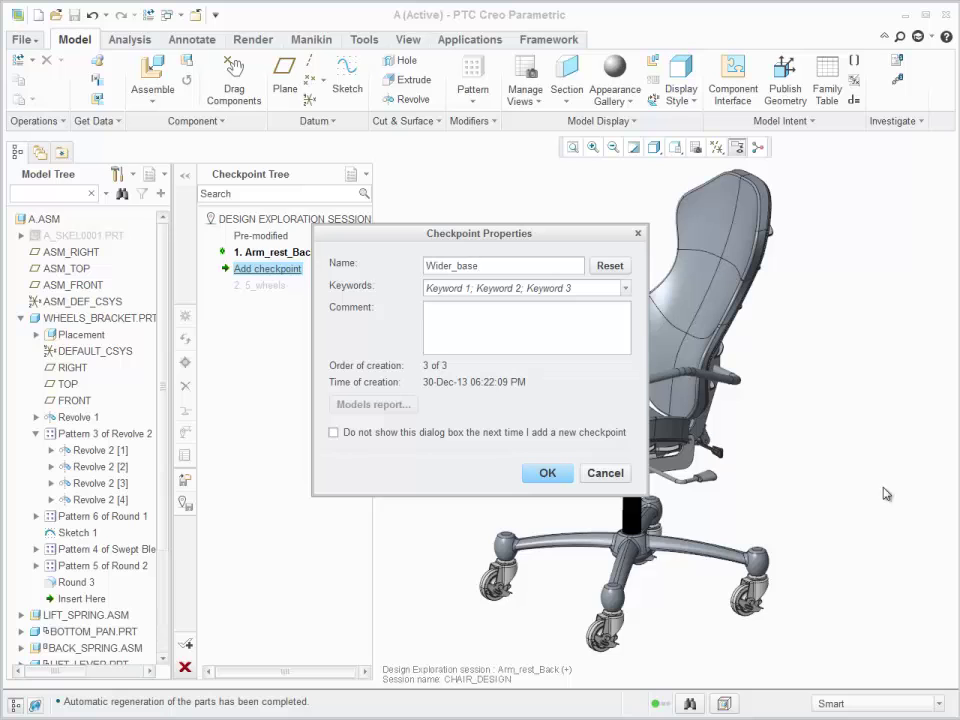
{"action": "left_click", "coordinate": [548, 473]}
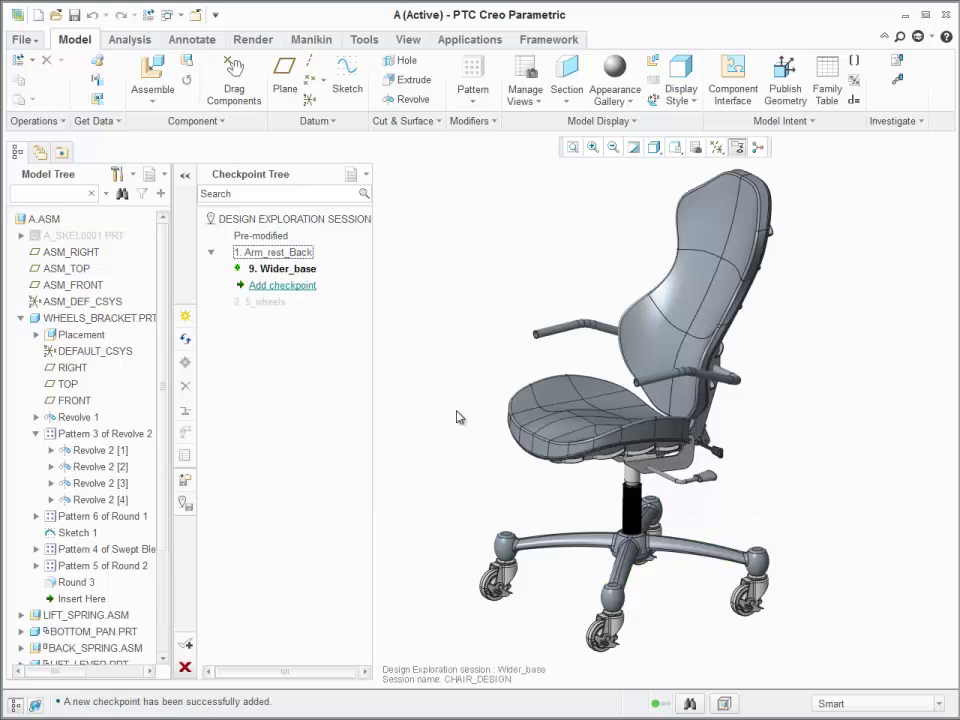
Step: Set the vertical height dimension of Sketch 1 in ARM_REST.PRT to 160 and regenerate the model
{"action": "left_click", "coordinate": [21, 318]}
{"action": "left_click", "coordinate": [22, 500]}
{"action": "left_click", "coordinate": [72, 598]}
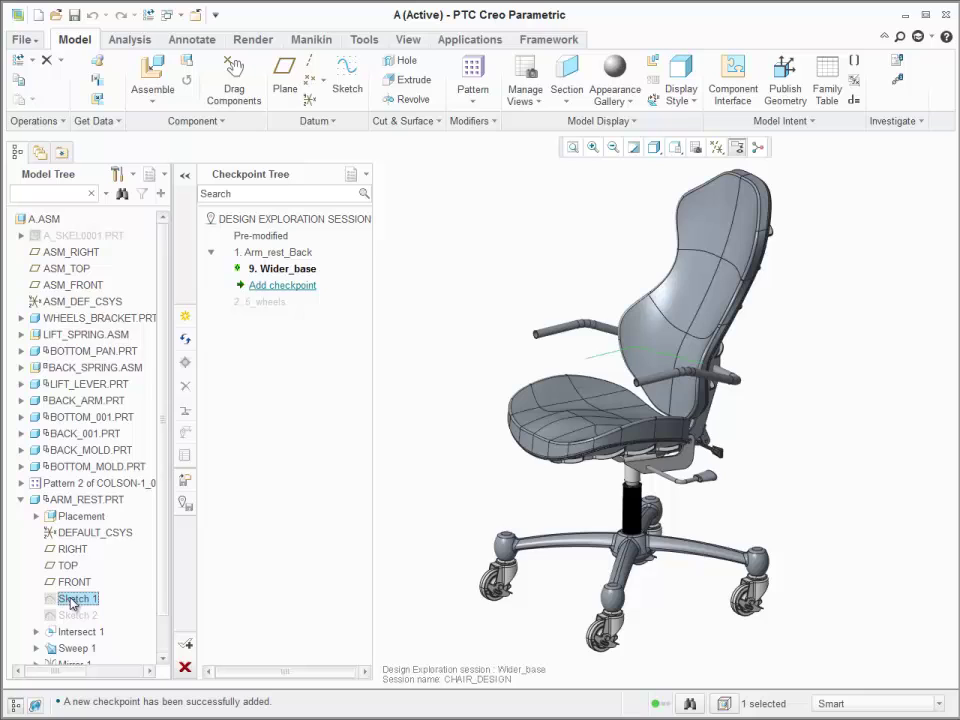
{"action": "right_click", "coordinate": [72, 598]}
{"action": "left_click", "coordinate": [104, 345]}
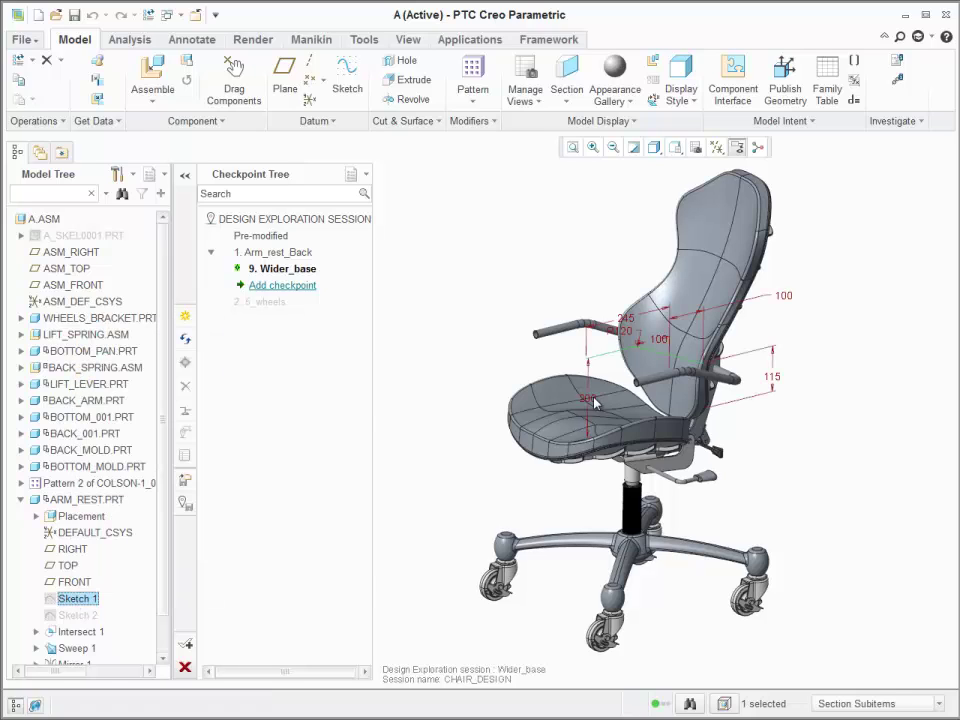
{"action": "double_click", "coordinate": [593, 394]}
{"action": "type", "text": "160"}
{"action": "key", "text": "Return"}
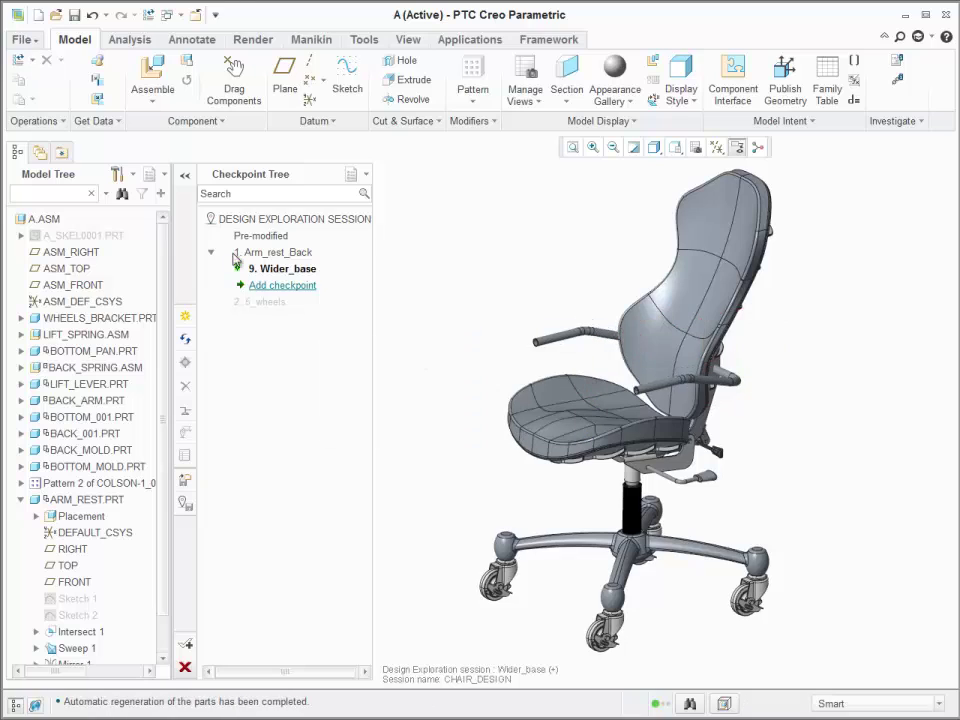
Step: Add a checkpoint named Wide_base_low_arms for the lowered armrests
{"action": "left_click", "coordinate": [283, 285]}
{"action": "left_click_drag", "start_coordinate": [494, 270], "coordinate": [424, 270]}
{"action": "type", "text": "Wide_base_low_arms"}
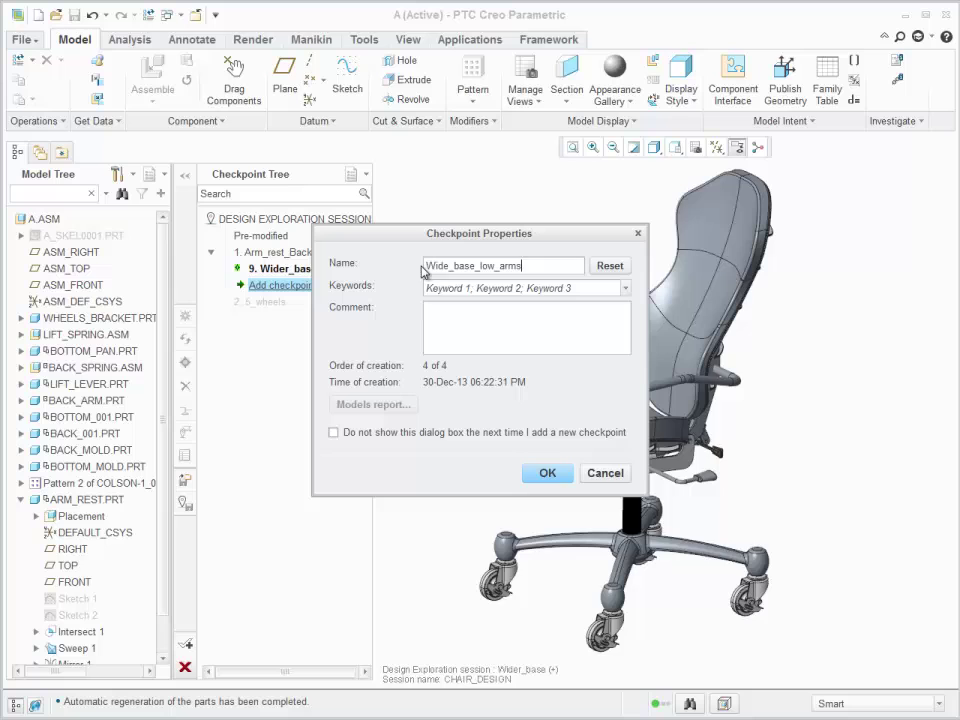
{"action": "key", "text": "Return"}
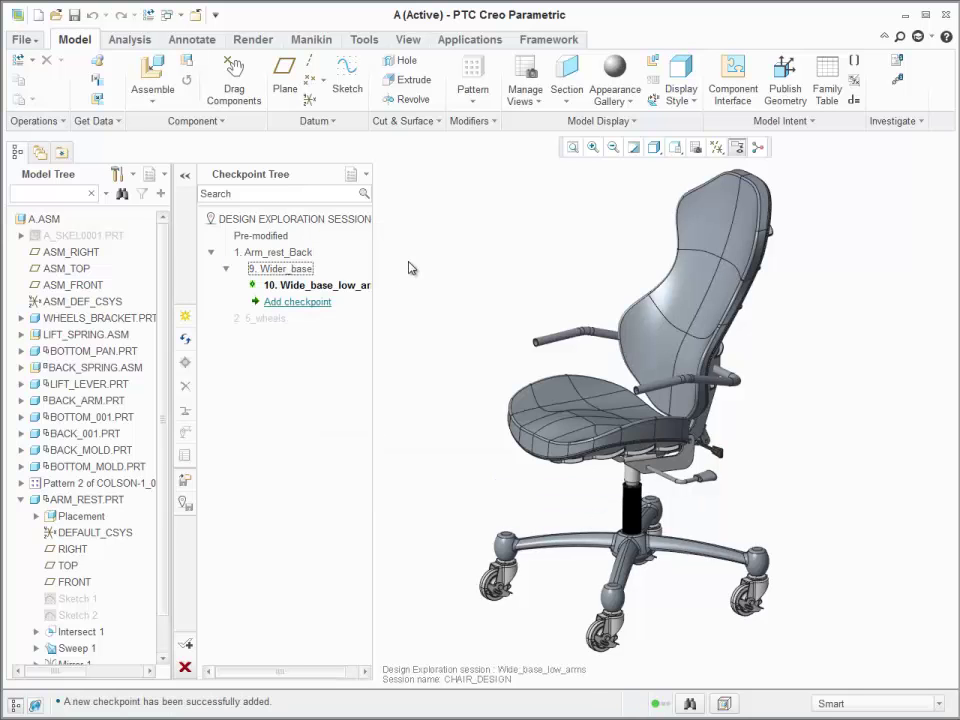
Step: Delete only the Wider_base checkpoint and keep its successor checkpoint
{"action": "right_click", "coordinate": [287, 271]}
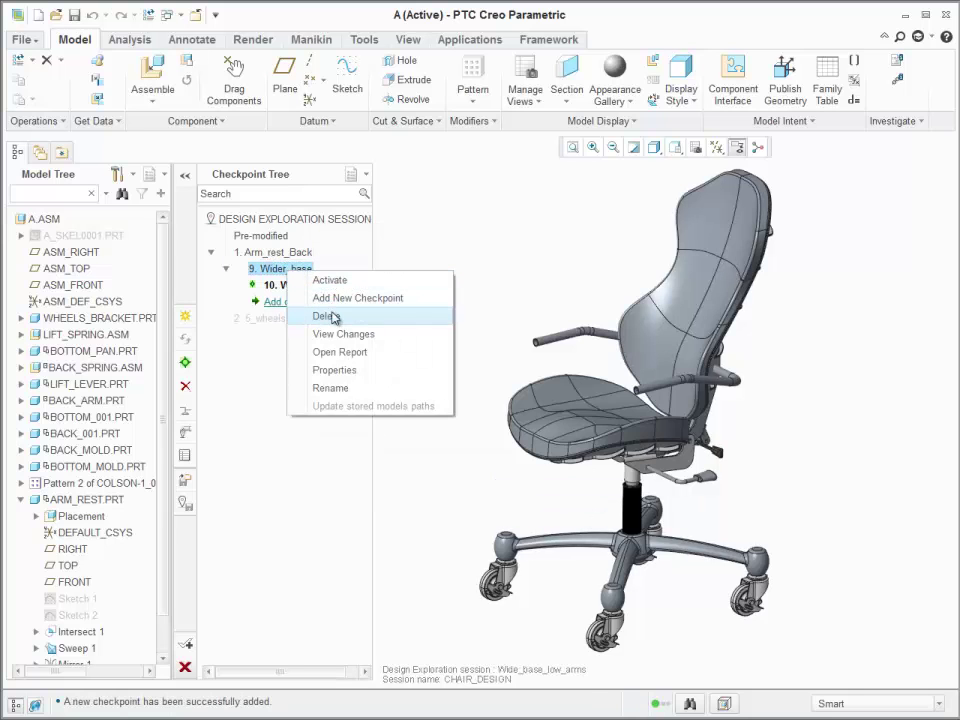
{"action": "left_click", "coordinate": [328, 316]}
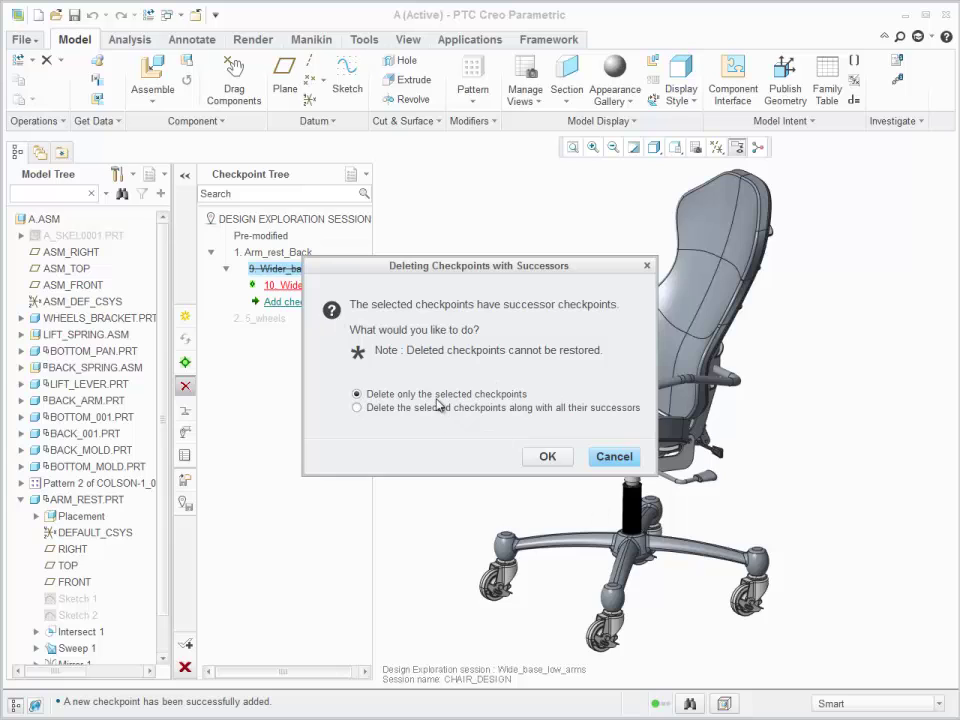
{"action": "left_click", "coordinate": [540, 457]}
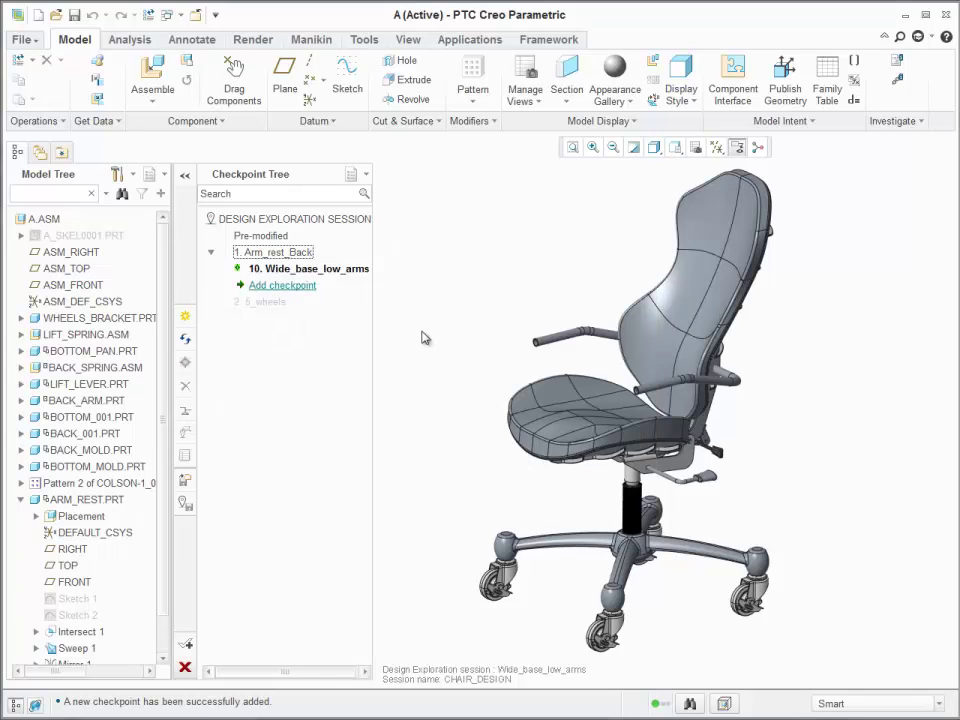
Step: Compare the design variants by activating the Arm_rest_Back, Wide_base_low_arms and 5_wheels checkpoints in turn
{"action": "right_click", "coordinate": [298, 252]}
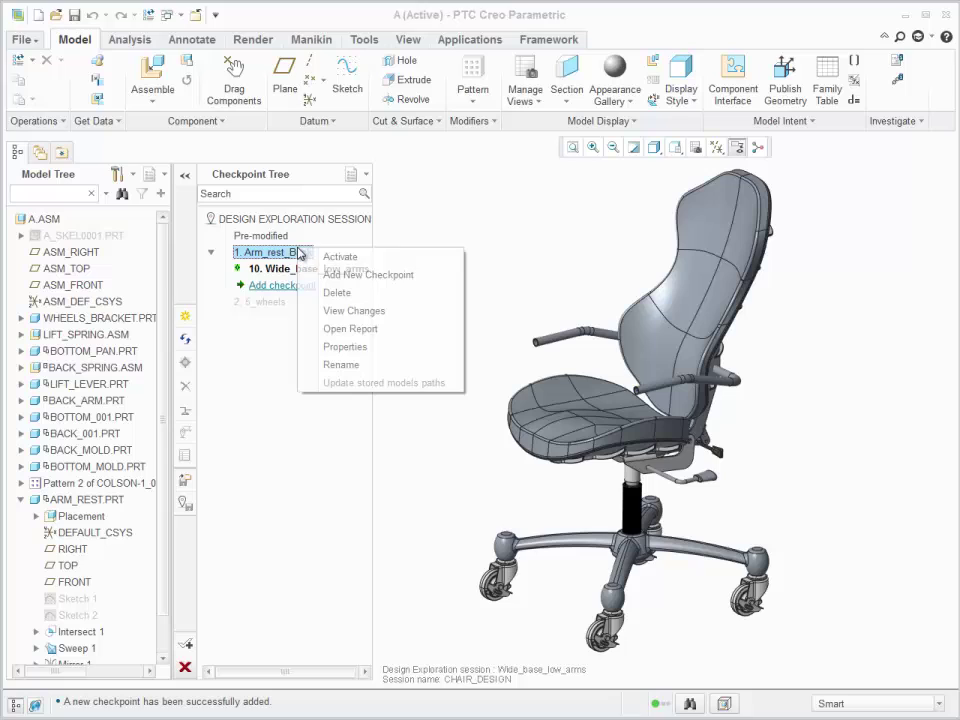
{"action": "left_click", "coordinate": [325, 257]}
{"action": "right_click", "coordinate": [270, 301]}
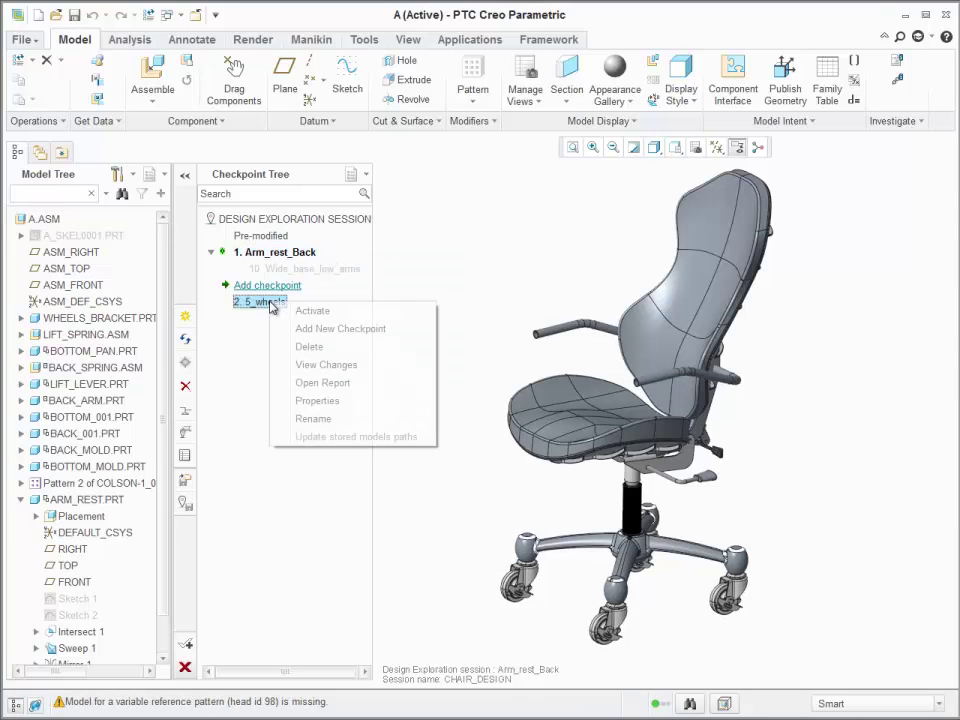
{"action": "right_click", "coordinate": [303, 269]}
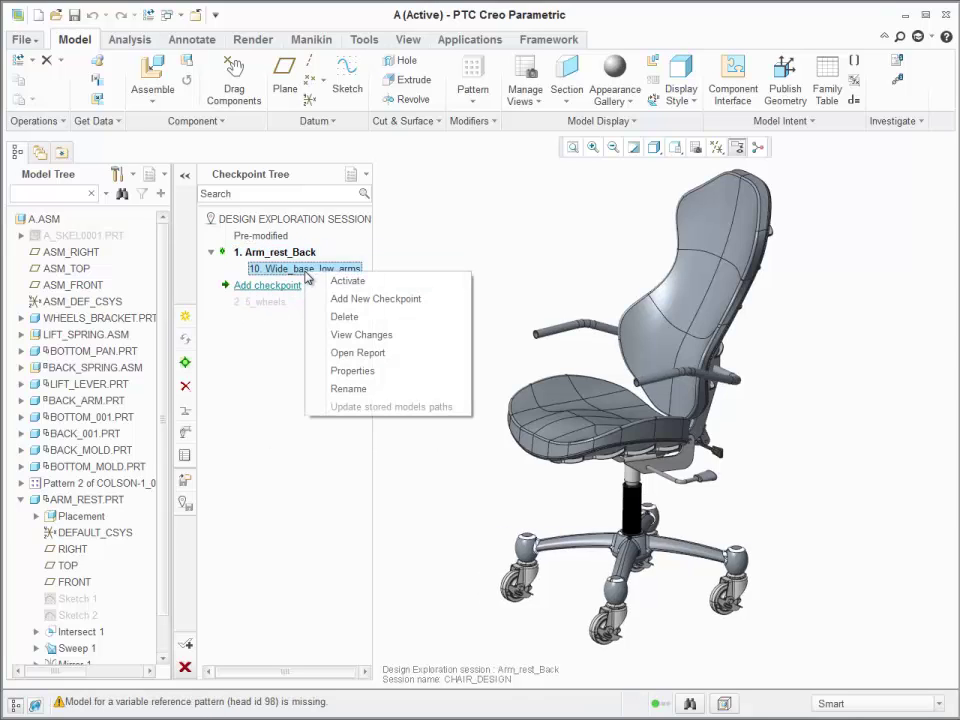
{"action": "left_click", "coordinate": [326, 281]}
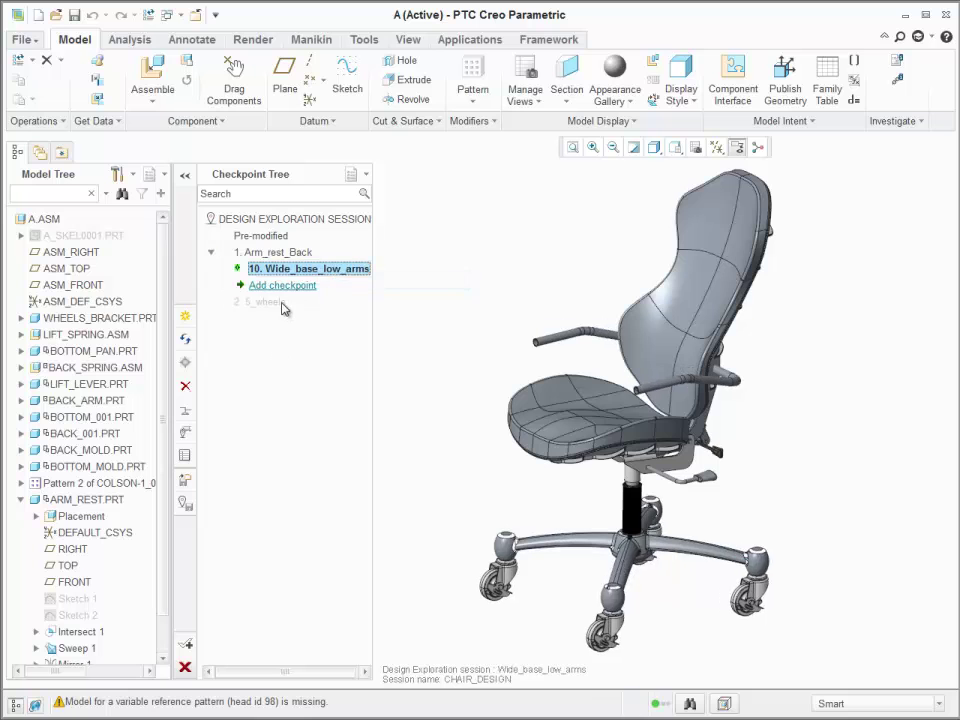
{"action": "right_click", "coordinate": [279, 301]}
{"action": "left_click", "coordinate": [324, 312]}
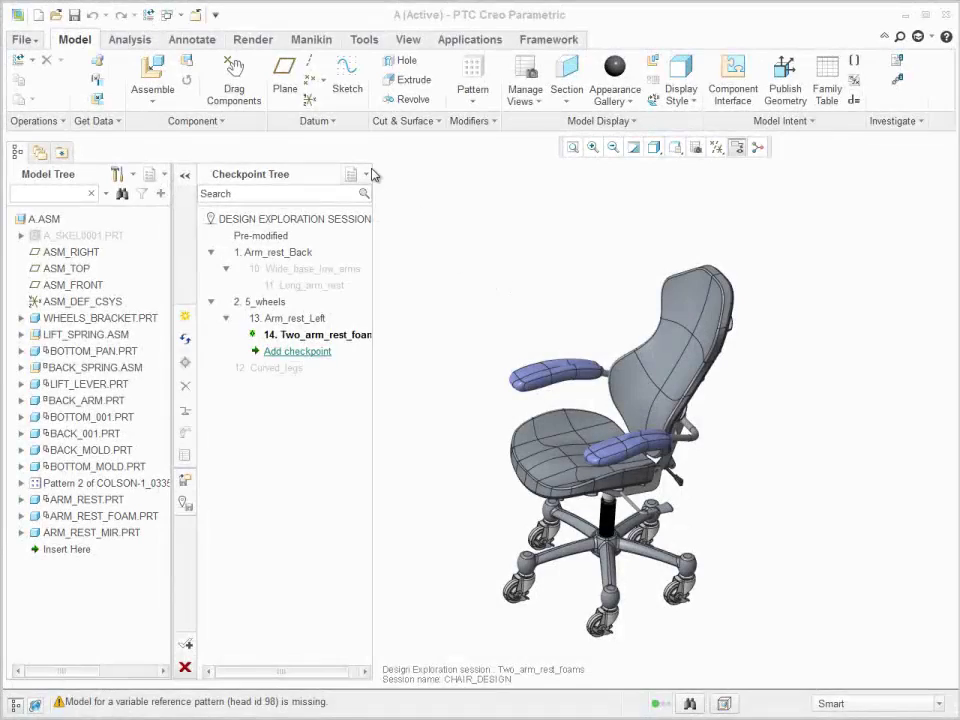
Step: Display the checkpoints as a timeline instead of a tree and activate the Arm_rest_Left checkpoint
{"action": "left_click", "coordinate": [367, 175]}
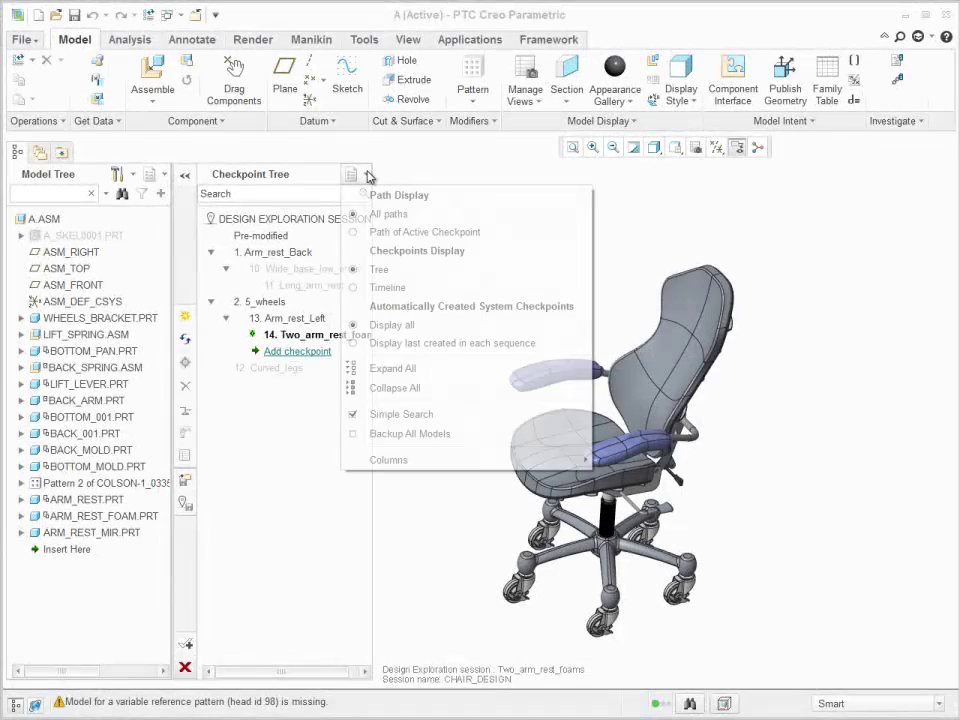
{"action": "left_click", "coordinate": [385, 288]}
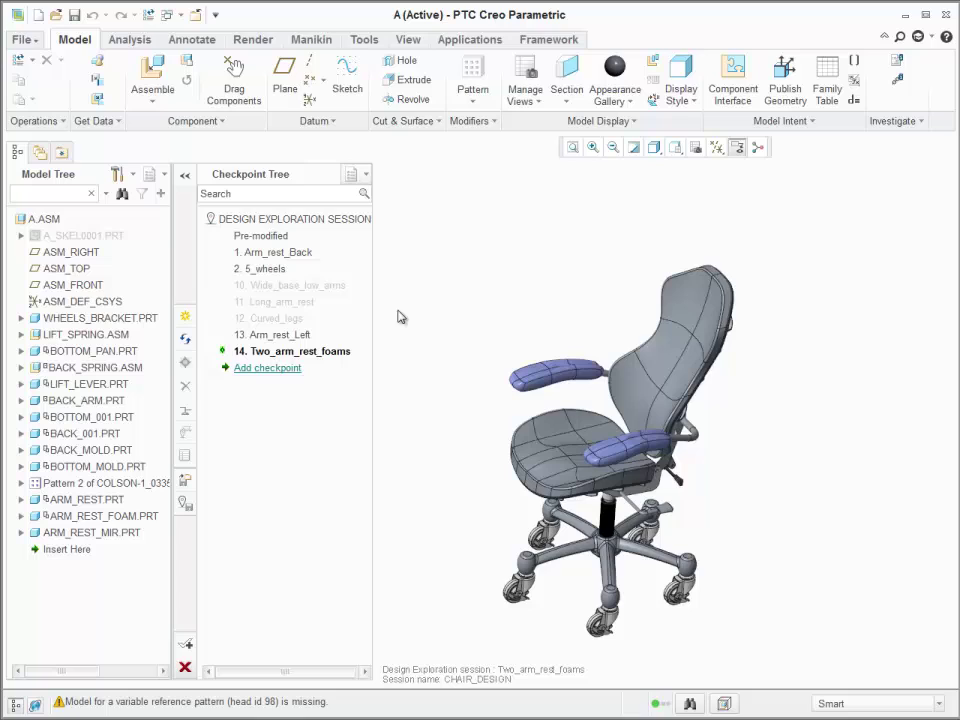
{"action": "left_click", "coordinate": [270, 336]}
{"action": "right_click", "coordinate": [298, 338]}
{"action": "left_click", "coordinate": [305, 345]}
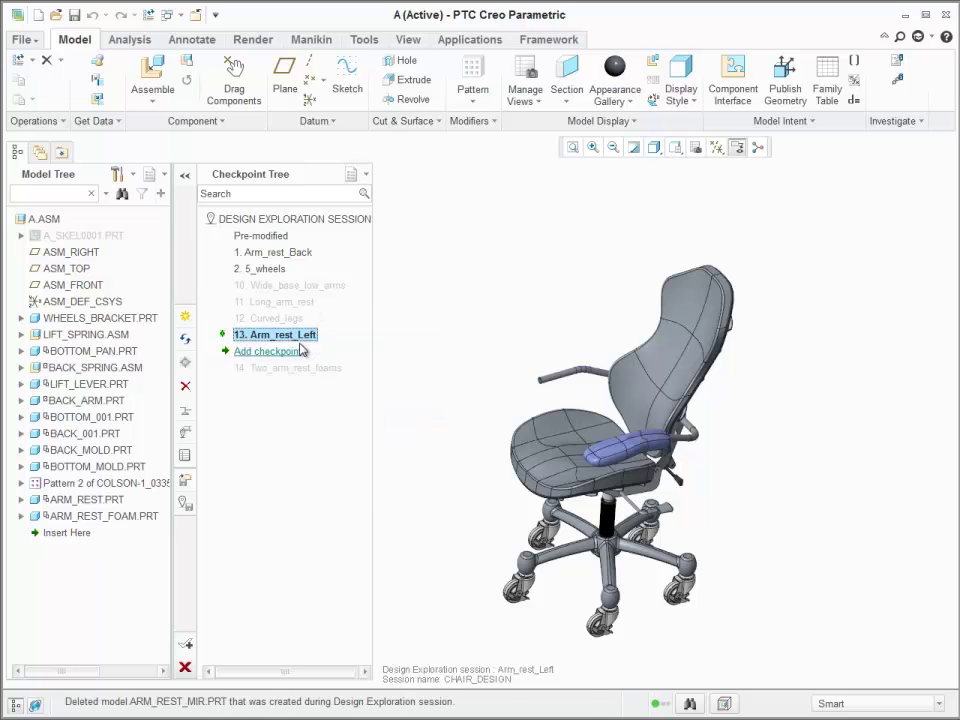
Step: Review the chair variants by activating the 5_wheels and Long_arm_rest checkpoints, ending on Two_arm_rest_foams
{"action": "left_click", "coordinate": [272, 269]}
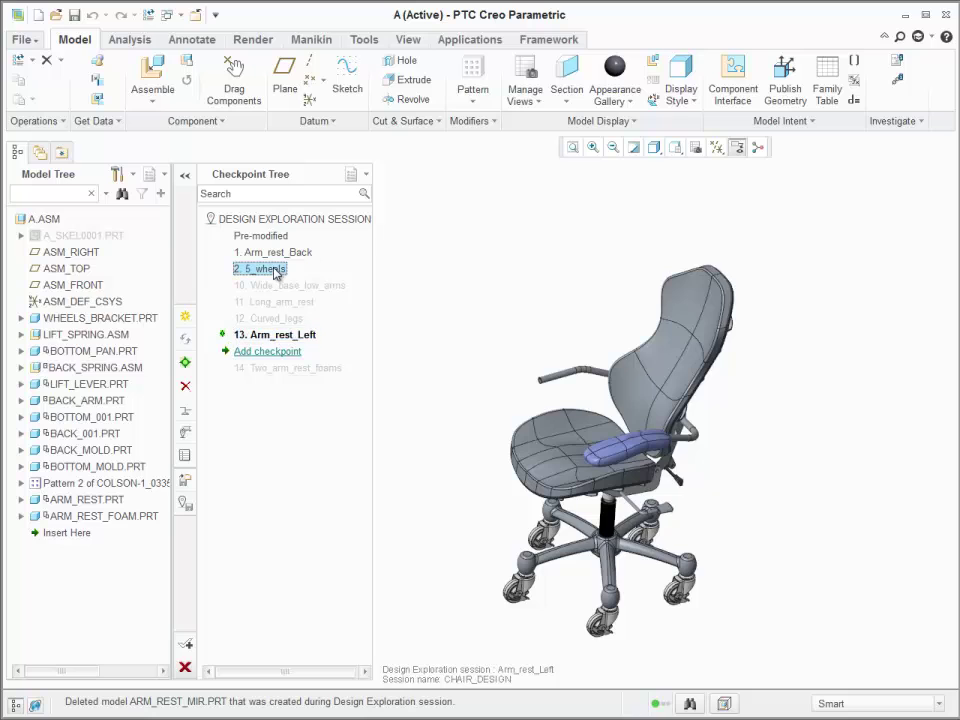
{"action": "right_click", "coordinate": [288, 268]}
{"action": "left_click", "coordinate": [300, 274]}
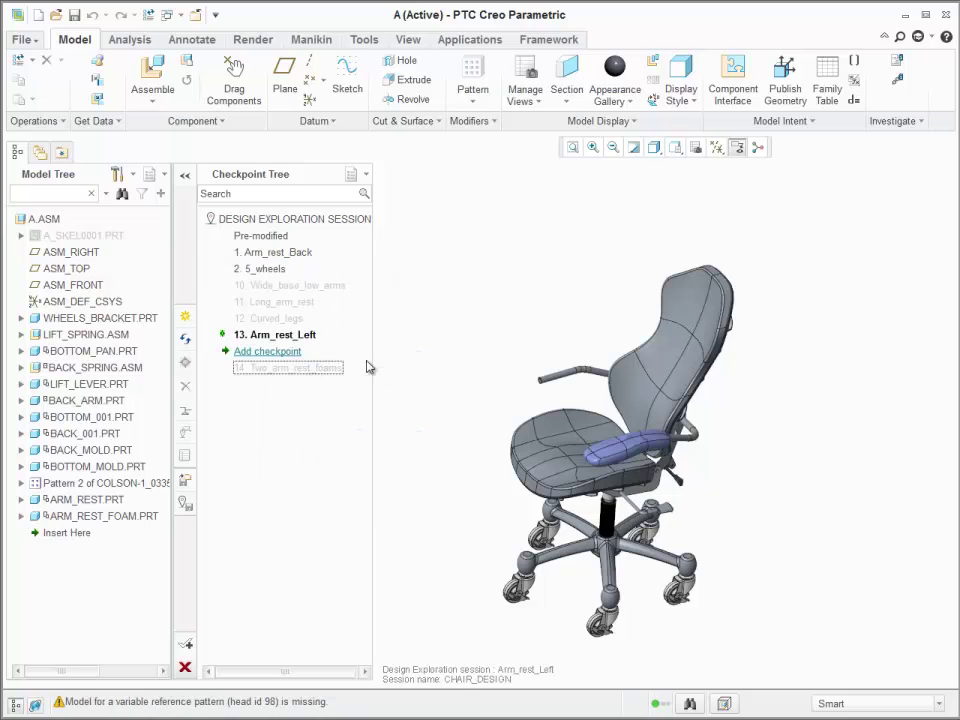
{"action": "left_click", "coordinate": [285, 301]}
{"action": "right_click", "coordinate": [318, 305]}
{"action": "left_click", "coordinate": [326, 316]}
{"action": "right_click", "coordinate": [280, 268]}
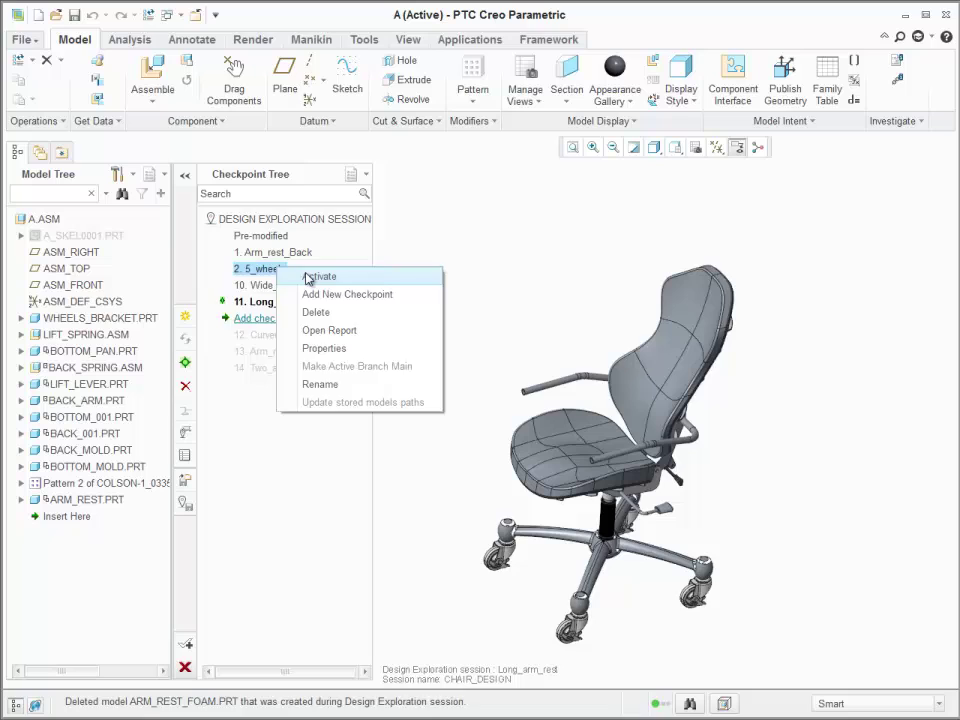
{"action": "left_click", "coordinate": [307, 277]}
{"action": "right_click", "coordinate": [307, 368]}
{"action": "left_click", "coordinate": [334, 378]}
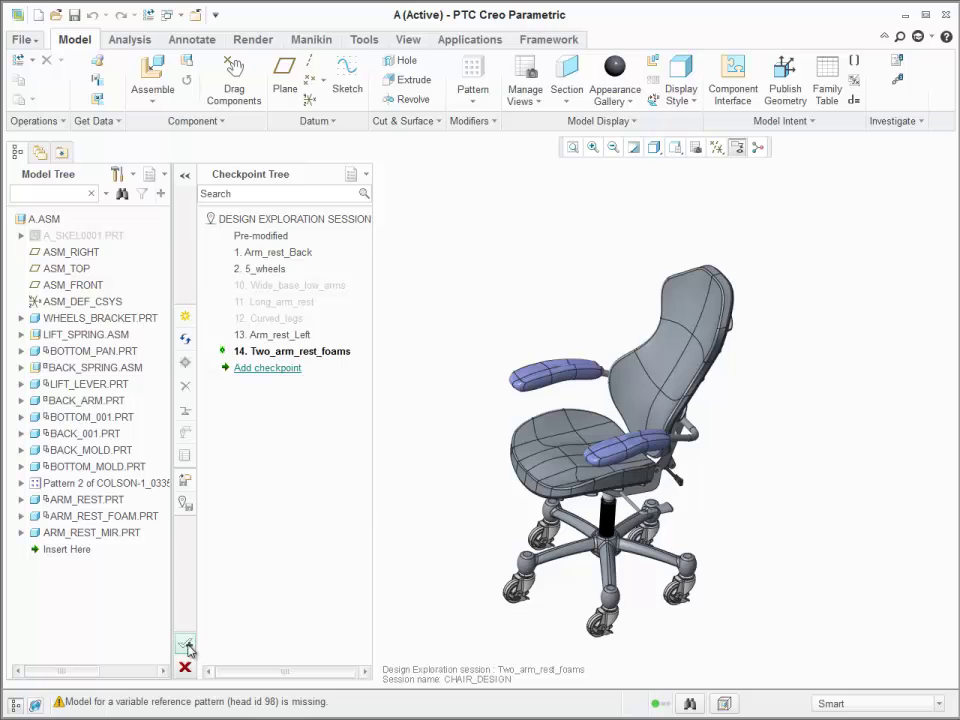
Step: Accept the Design Exploration session with saving to D:\Design\Demo\ enabled, and save a copy of the session as chair_design-REVIEW
{"action": "left_click", "coordinate": [186, 645]}
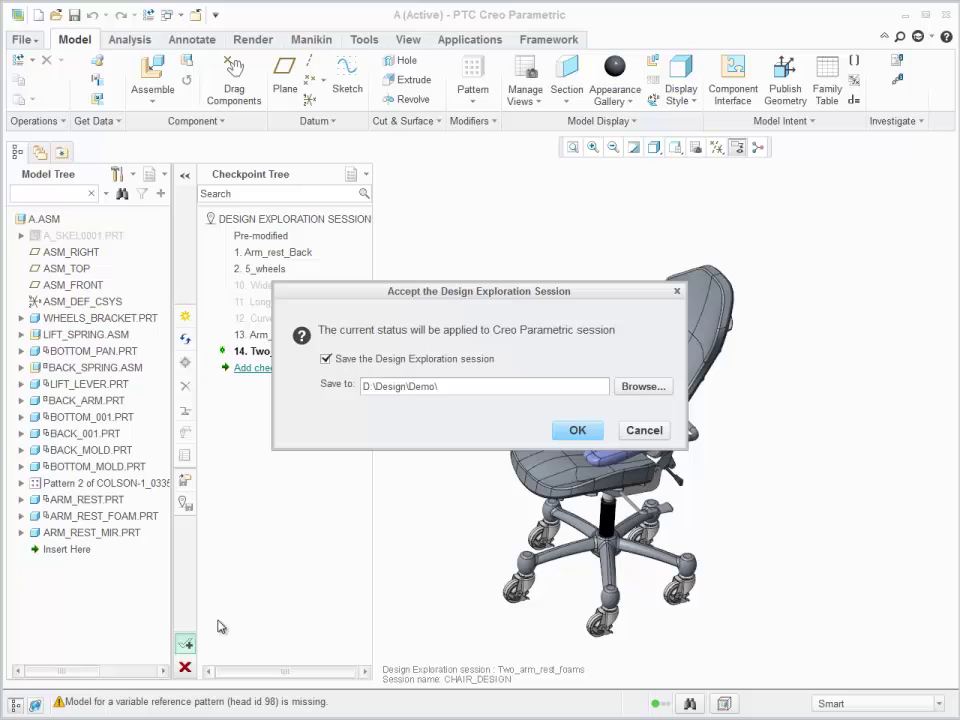
{"action": "left_click", "coordinate": [561, 431]}
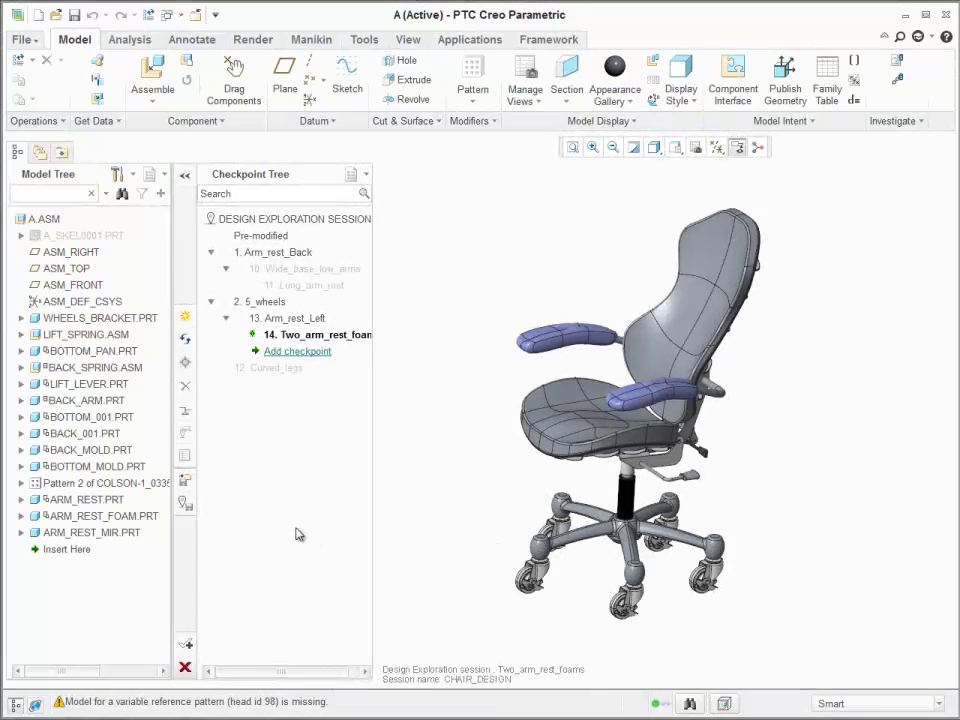
{"action": "left_click", "coordinate": [185, 504]}
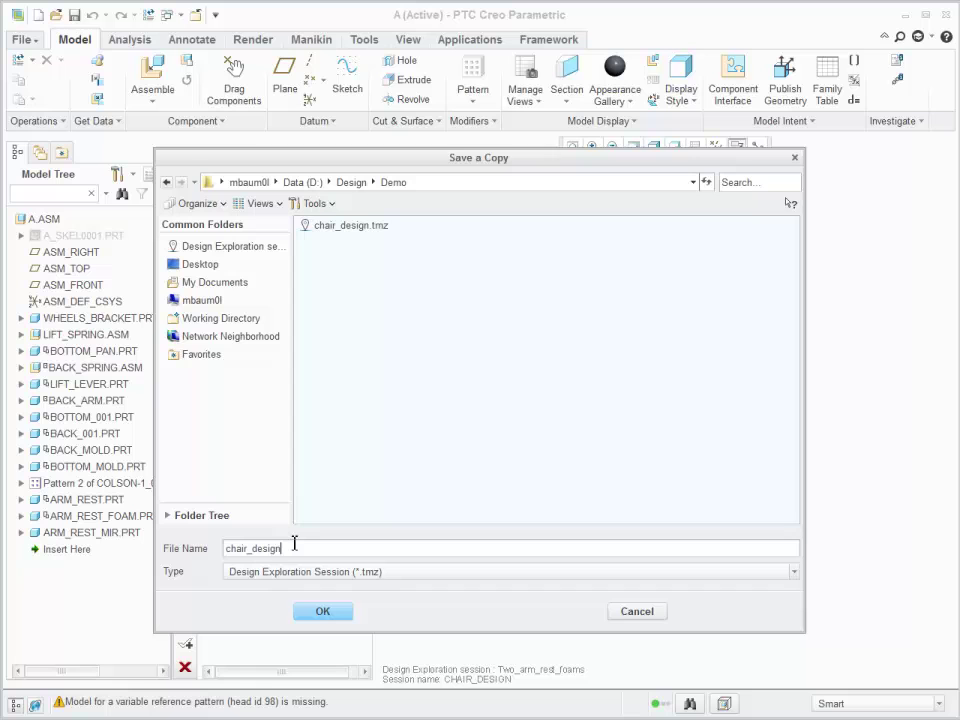
{"action": "type", "text": "-REVIEW"}
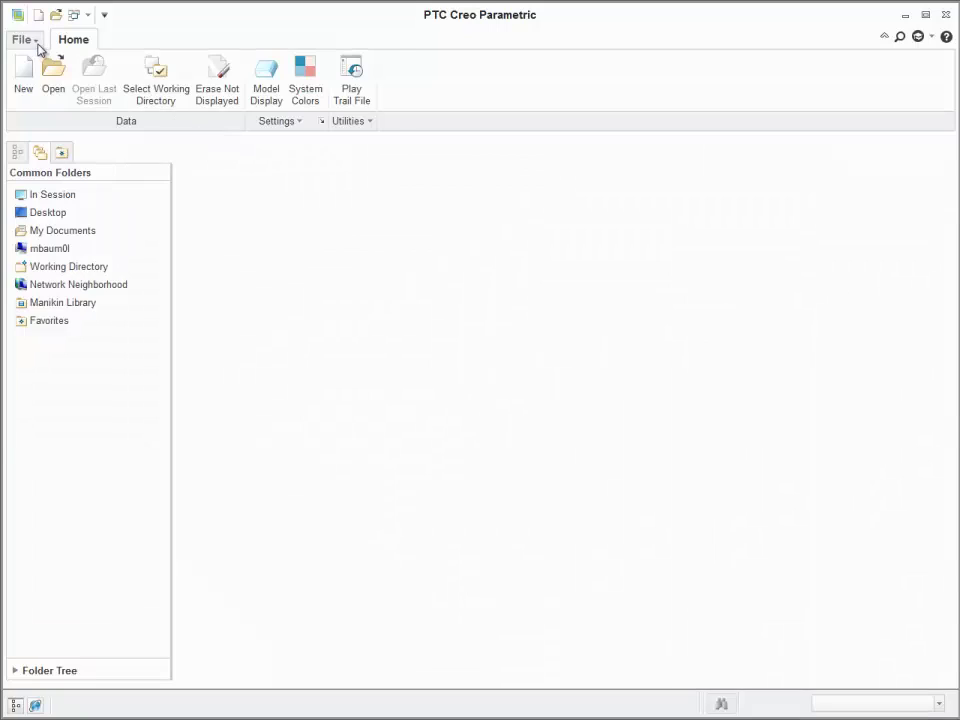
Step: Open the existing Design Exploration session Chair-IDEAS.tmz from the Demo folder and retrieve assembly A with non-displayed models allowed
{"action": "left_click", "coordinate": [33, 41]}
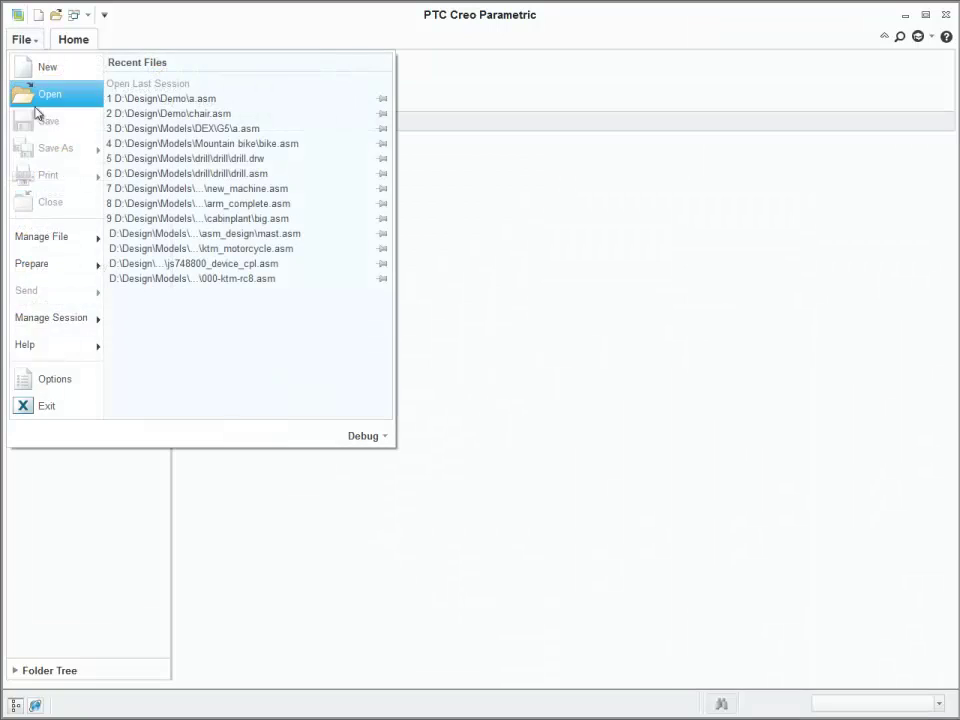
{"action": "mouse_move", "coordinate": [58, 315]}
{"action": "mouse_move", "coordinate": [375, 214]}
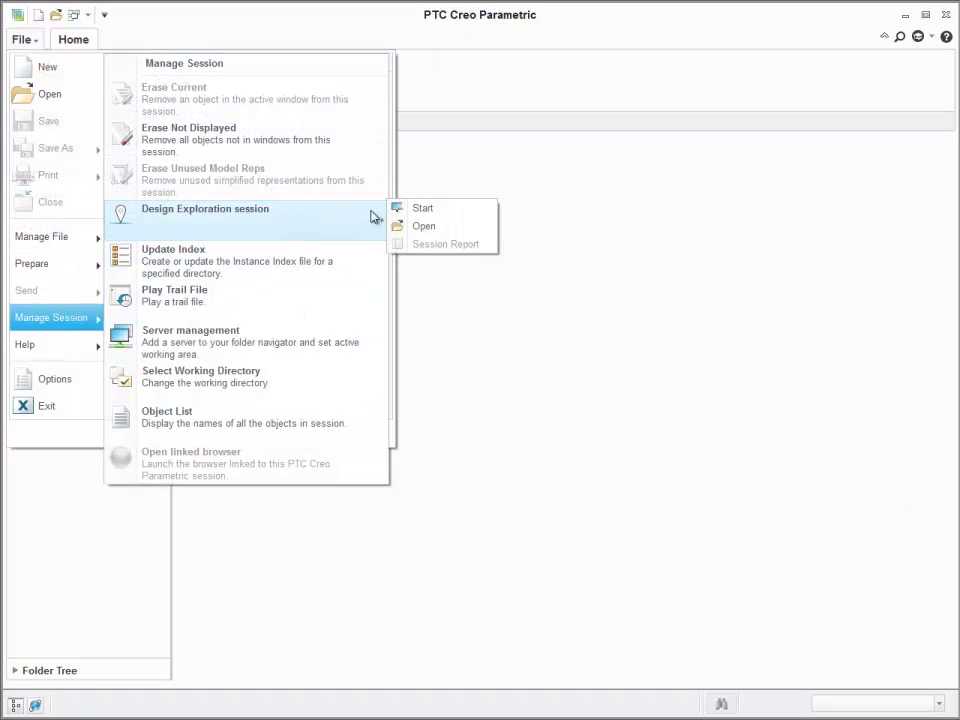
{"action": "left_click", "coordinate": [400, 226]}
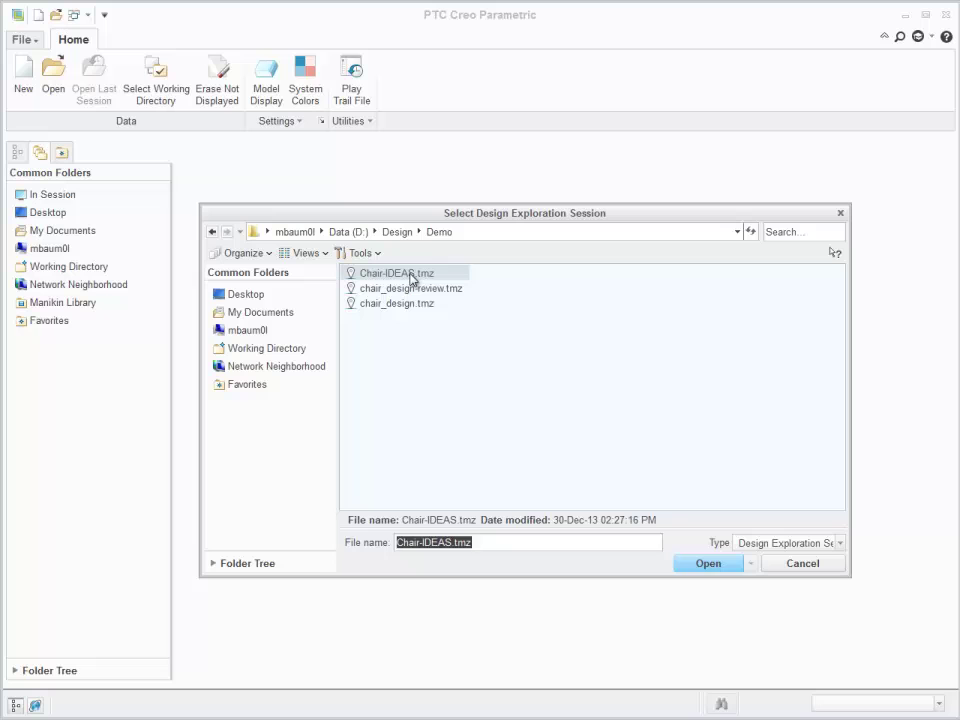
{"action": "left_click", "coordinate": [412, 274]}
{"action": "left_click", "coordinate": [706, 562]}
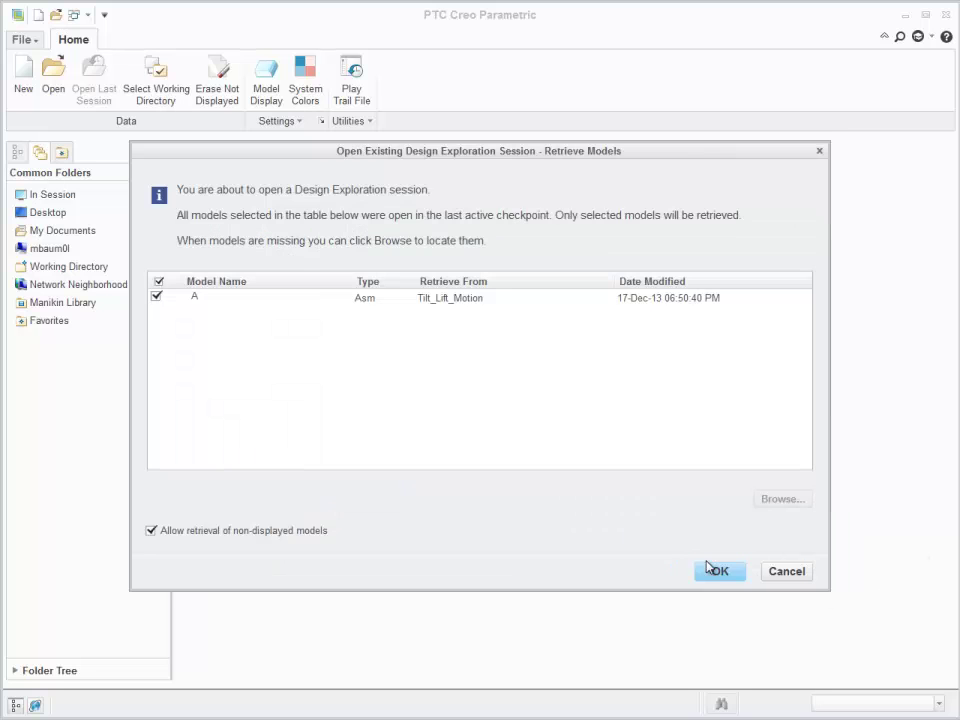
{"action": "left_click", "coordinate": [720, 572]}
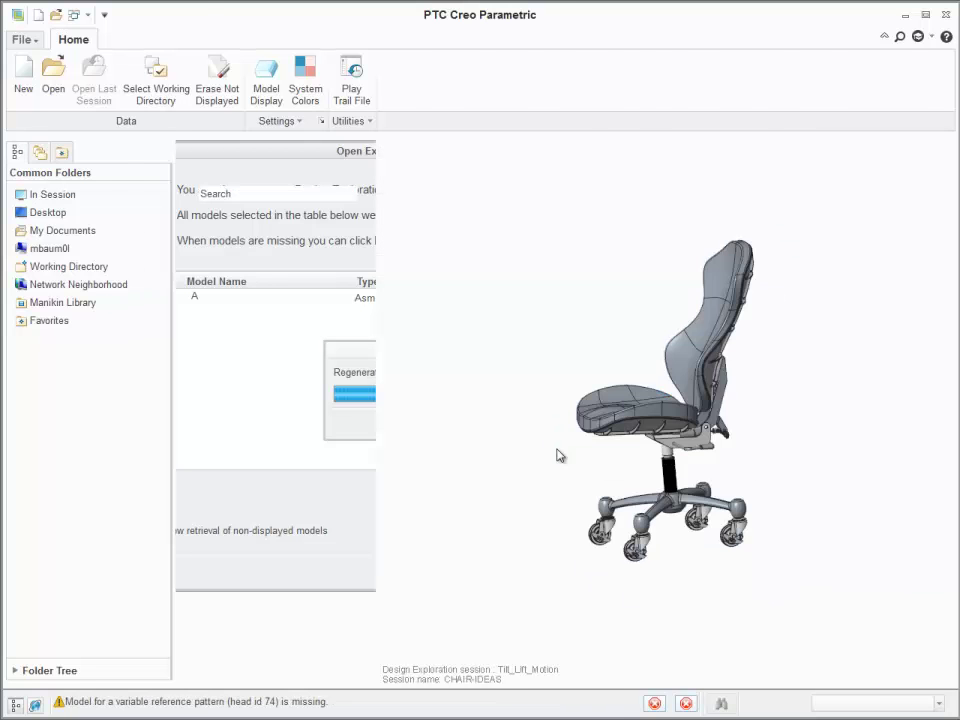
Step: Compare the frame concepts by activating checkpoint 40, Right_mirror, followed by checkpoint 33, Legs_rocker, and viewing the chair from another angle
{"action": "scroll", "coordinate": [310, 440], "scroll_direction": "down", "scroll_amount": 4}
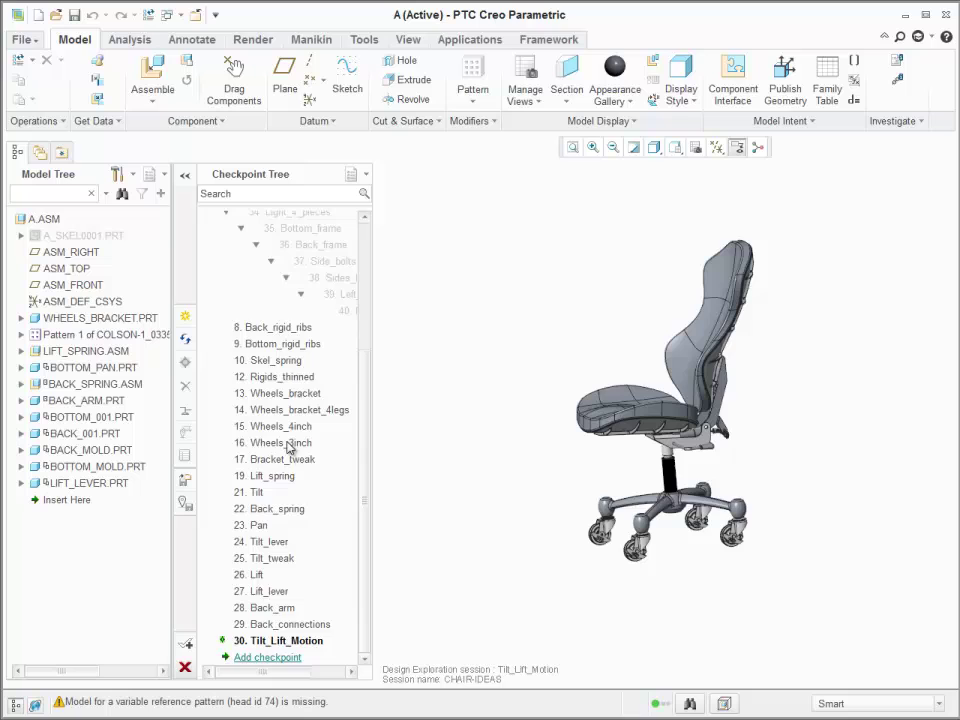
{"action": "scroll", "coordinate": [291, 476], "scroll_direction": "up", "scroll_amount": 3}
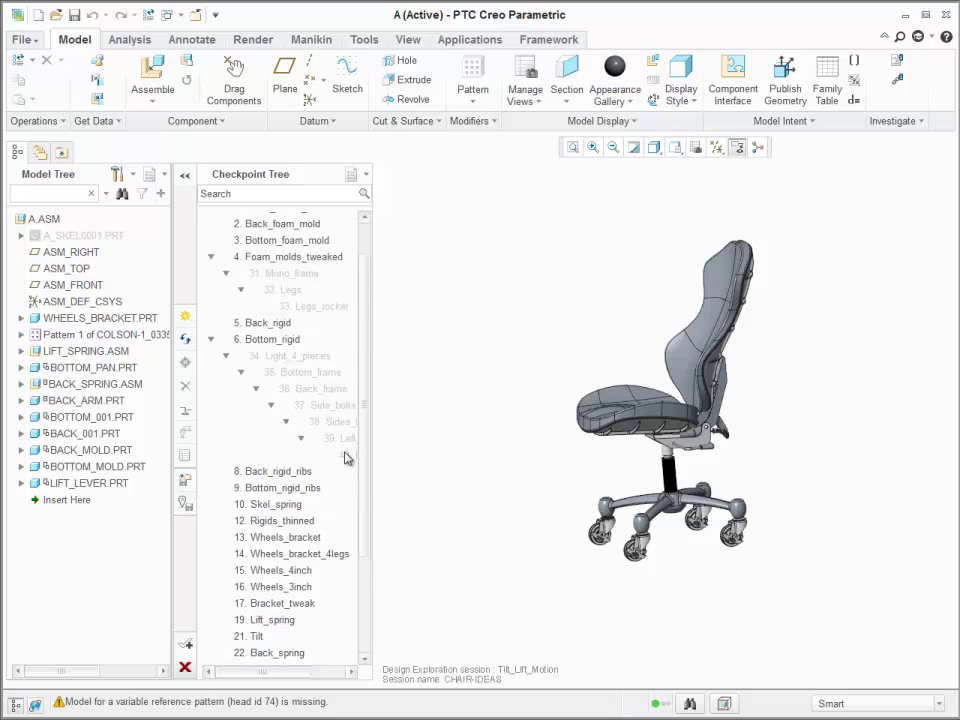
{"action": "right_click", "coordinate": [347, 455]}
{"action": "left_click", "coordinate": [385, 461]}
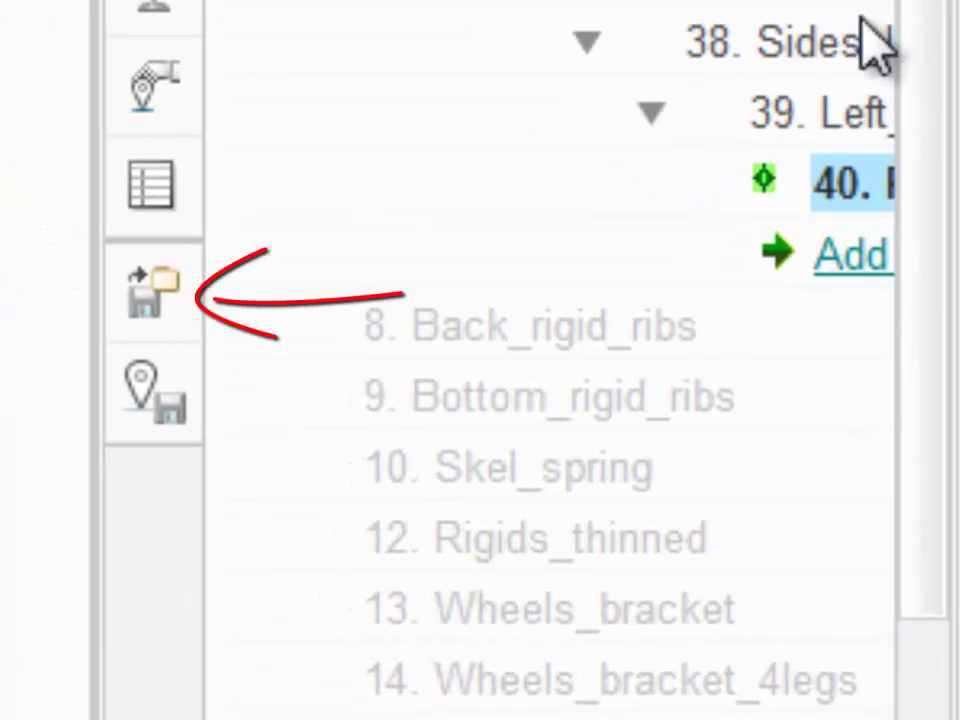
{"action": "right_click", "coordinate": [347, 238]}
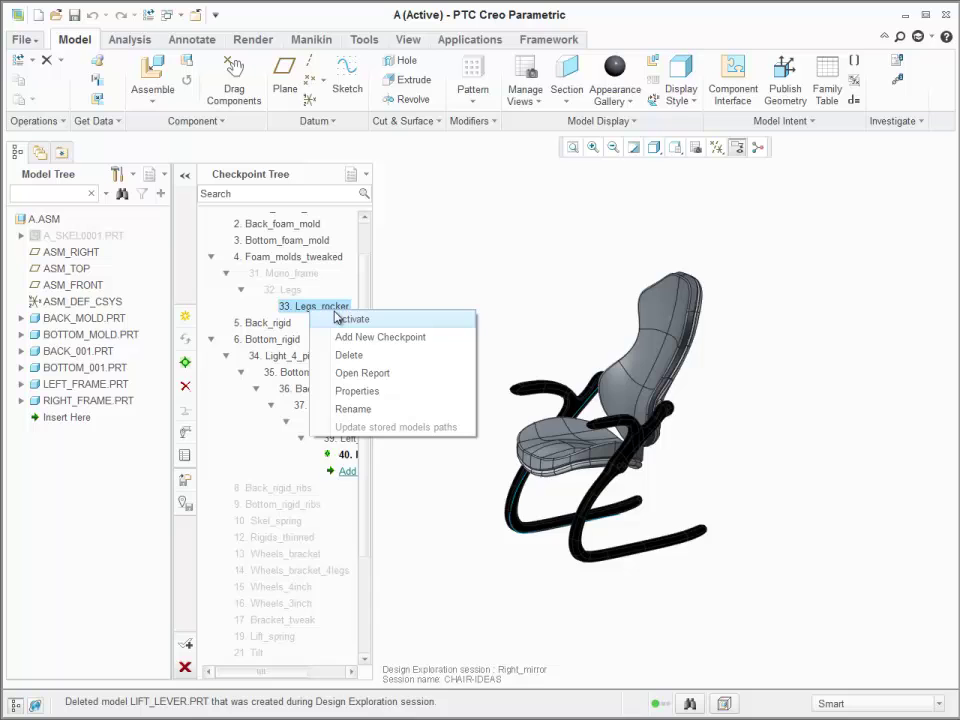
{"action": "left_click", "coordinate": [340, 319]}
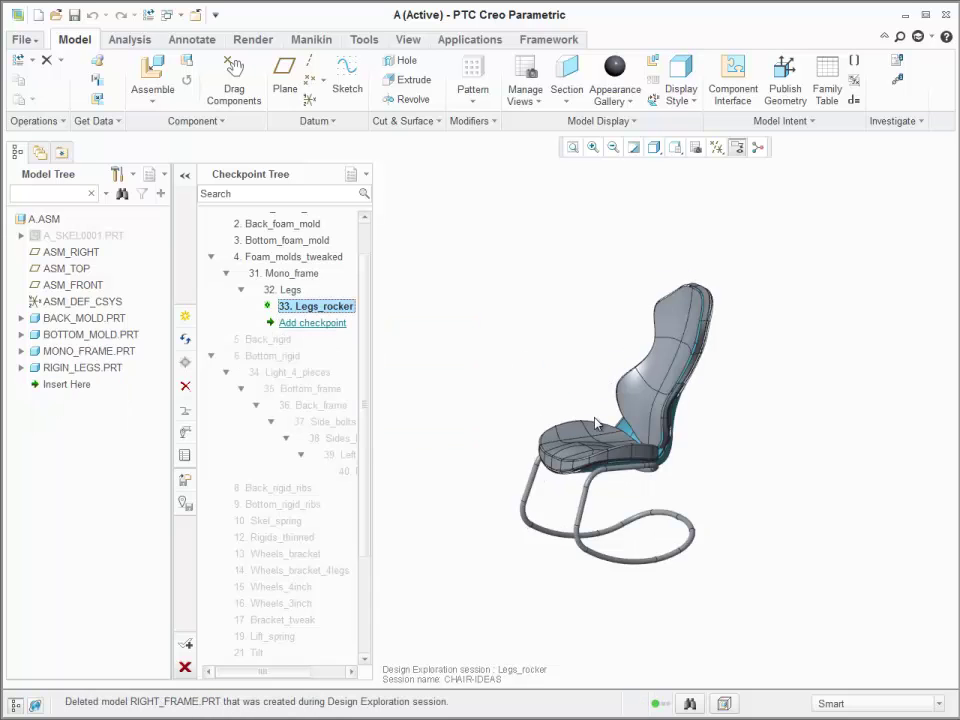
{"action": "mouse_move", "coordinate": [595, 424]}
{"action": "middle_mouse_down"}
{"action": "mouse_move", "coordinate": [510, 422]}
{"action": "mouse_move", "coordinate": [495, 388]}
{"action": "mouse_move", "coordinate": [540, 411]}
{"action": "mouse_move", "coordinate": [581, 416]}
{"action": "middle_mouse_up"}
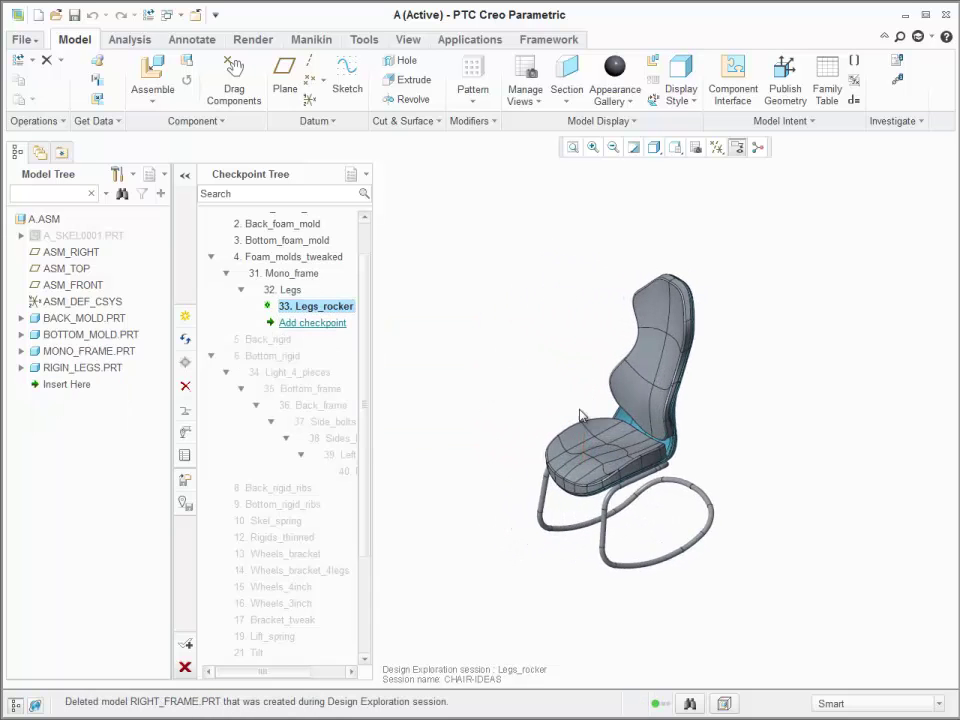
Step: Review the Right_mirror armrest-frame chair again, followed by the wheeled chair in the Tilt_Lift_Motion checkpoint, activating each one
{"action": "right_click", "coordinate": [348, 472]}
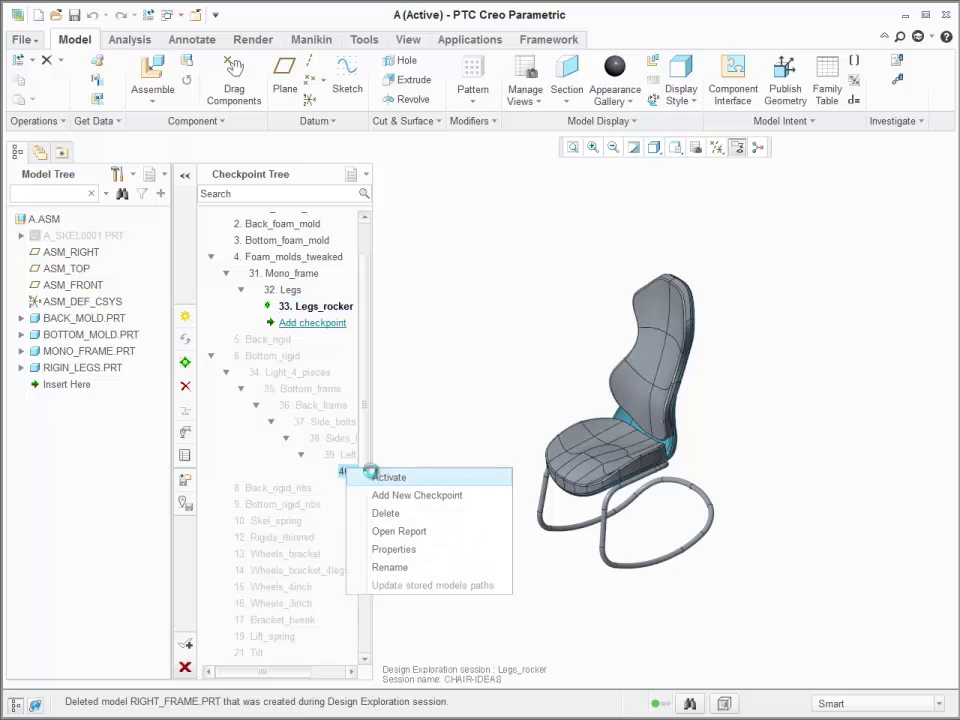
{"action": "left_click", "coordinate": [380, 477]}
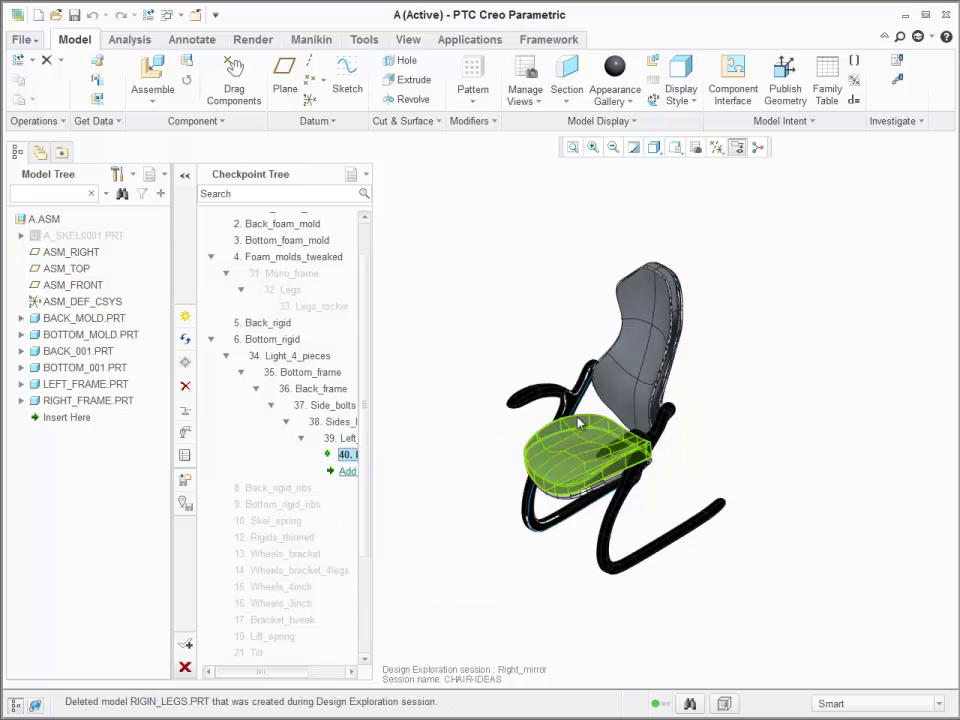
{"action": "scroll", "coordinate": [306, 603], "scroll_direction": "down", "scroll_amount": 3}
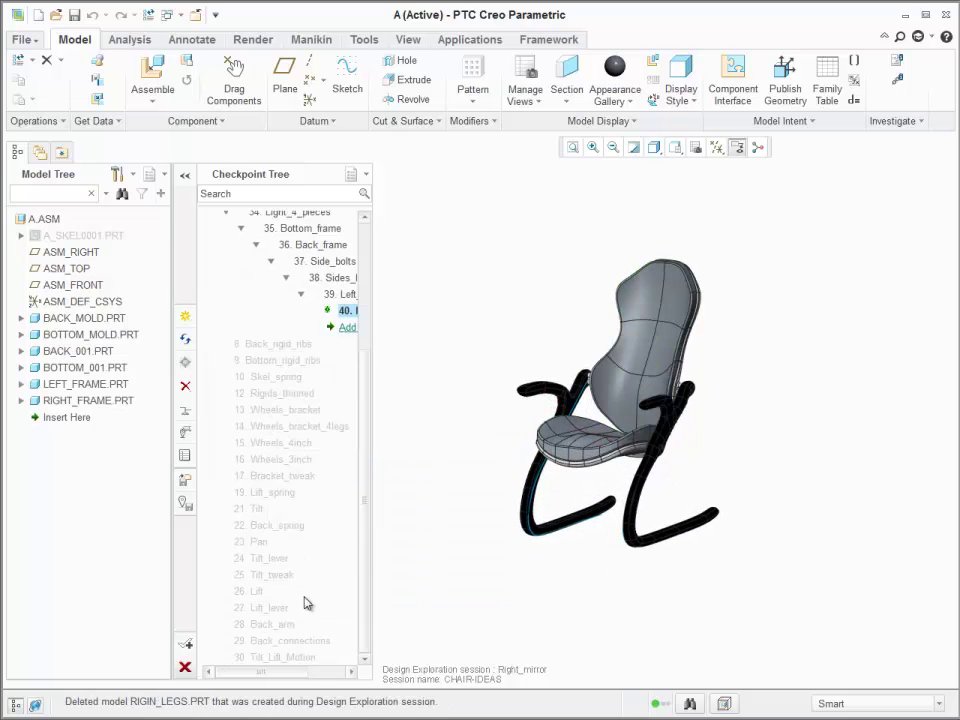
{"action": "right_click", "coordinate": [297, 655]}
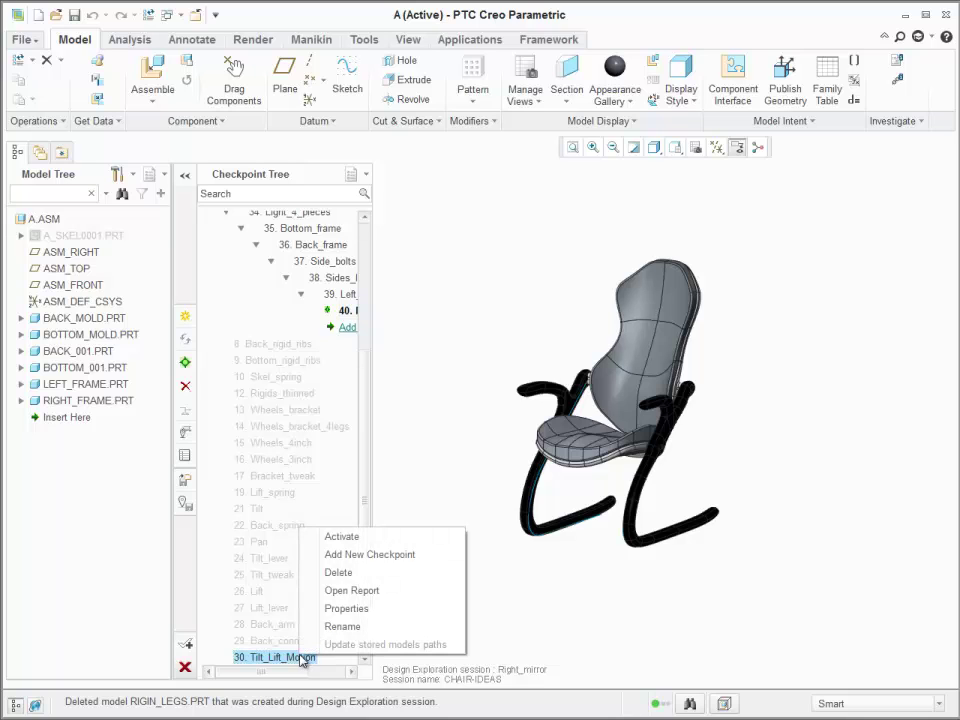
{"action": "left_click", "coordinate": [374, 538]}
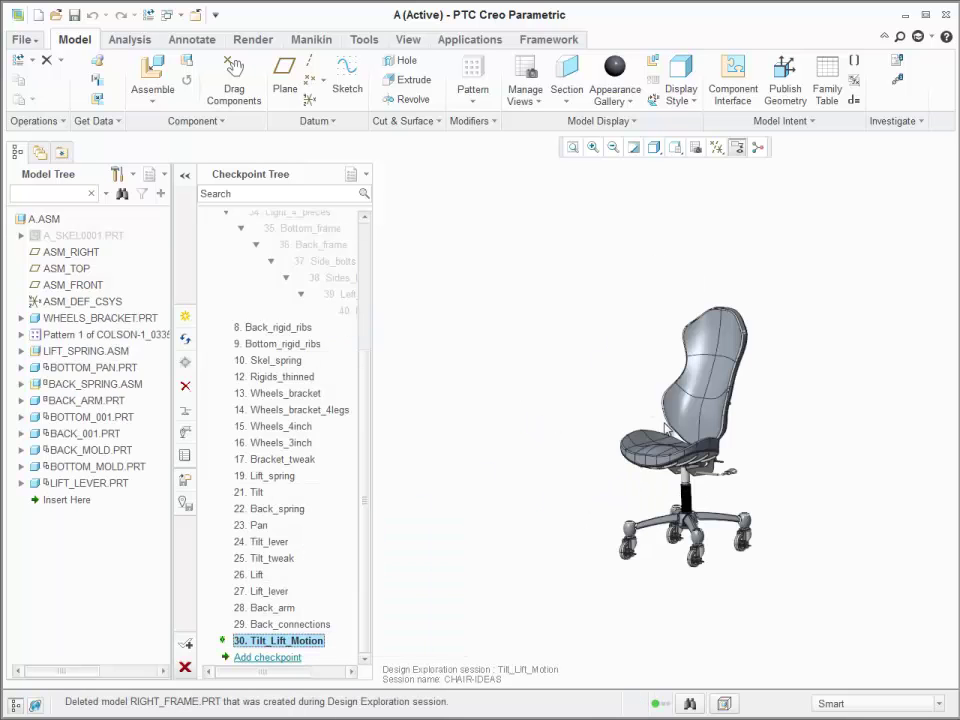
{"action": "middle_click_drag", "start_coordinate": [708, 418], "coordinate": [310, 393]}
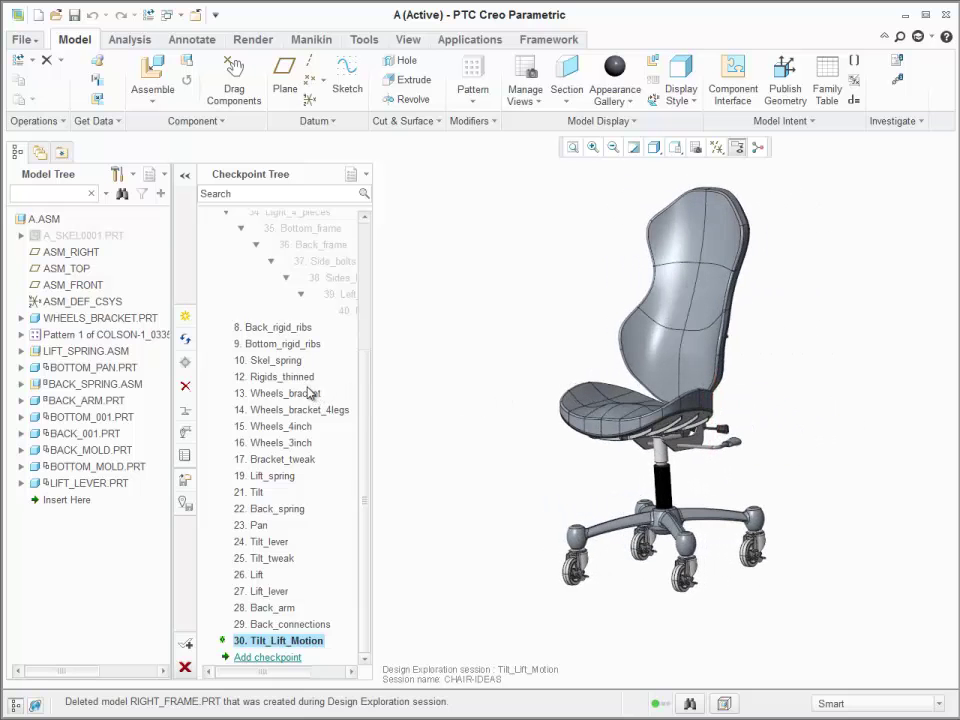
Step: Activate the Right_mirror checkpoint again to make it the current design and inspect the chair from the side
{"action": "right_click", "coordinate": [344, 314]}
{"action": "left_click", "coordinate": [356, 324]}
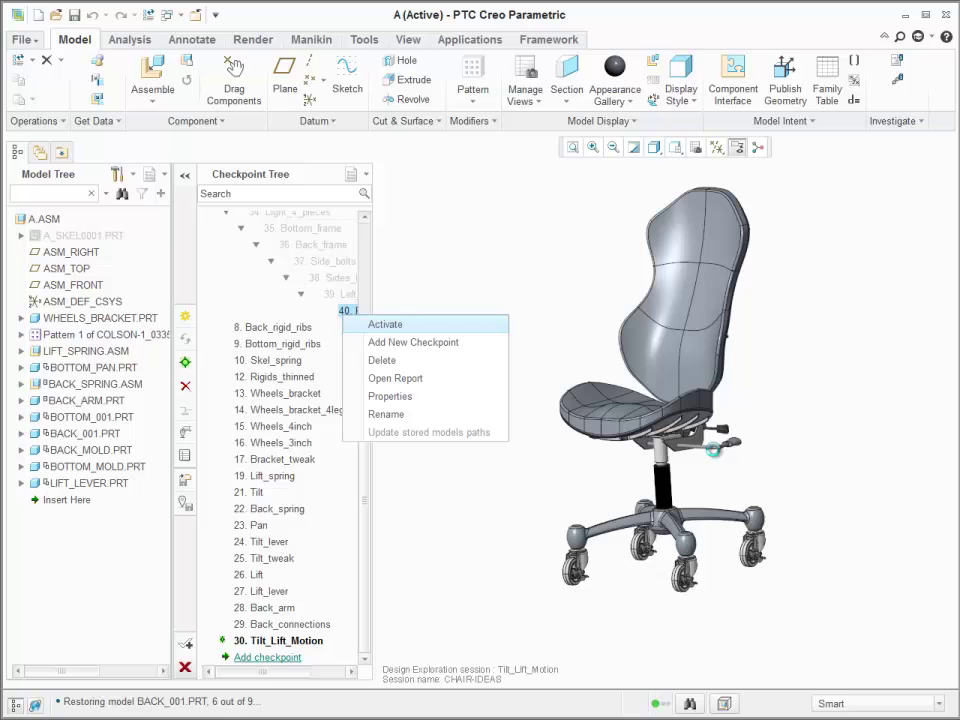
{"action": "scroll", "coordinate": [705, 495], "scroll_direction": "up", "scroll_amount": 2}
{"action": "scroll", "coordinate": [632, 306], "scroll_direction": "down", "scroll_amount": 1}
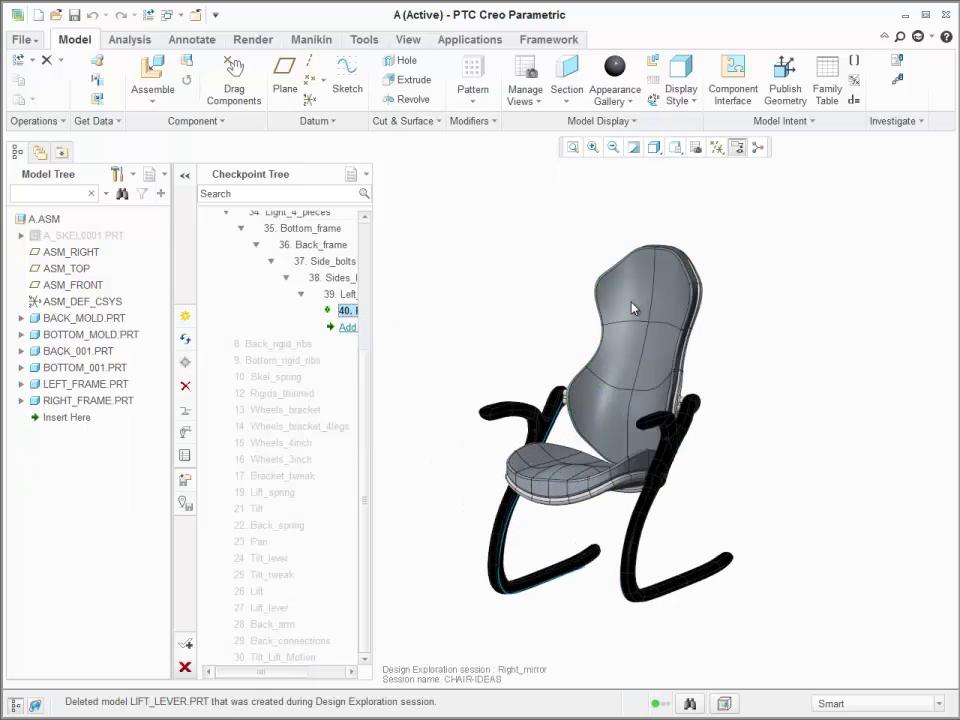
{"action": "middle_click_drag", "start_coordinate": [624, 462], "coordinate": [575, 465]}
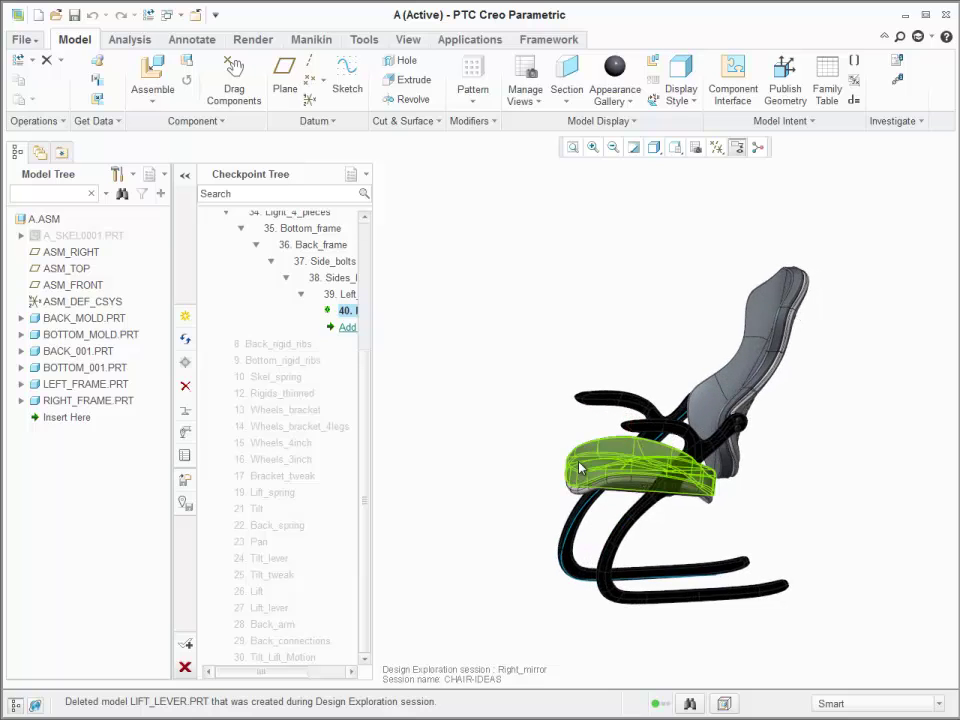